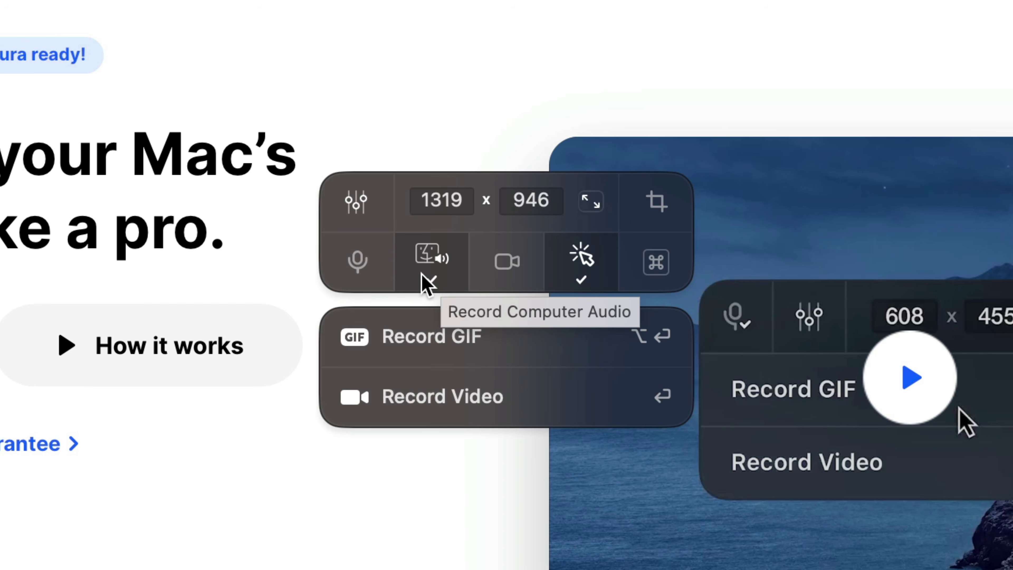
Enable computer audio, start a video recording of the selected browser area, and play the site's How it works video
click(426, 279)
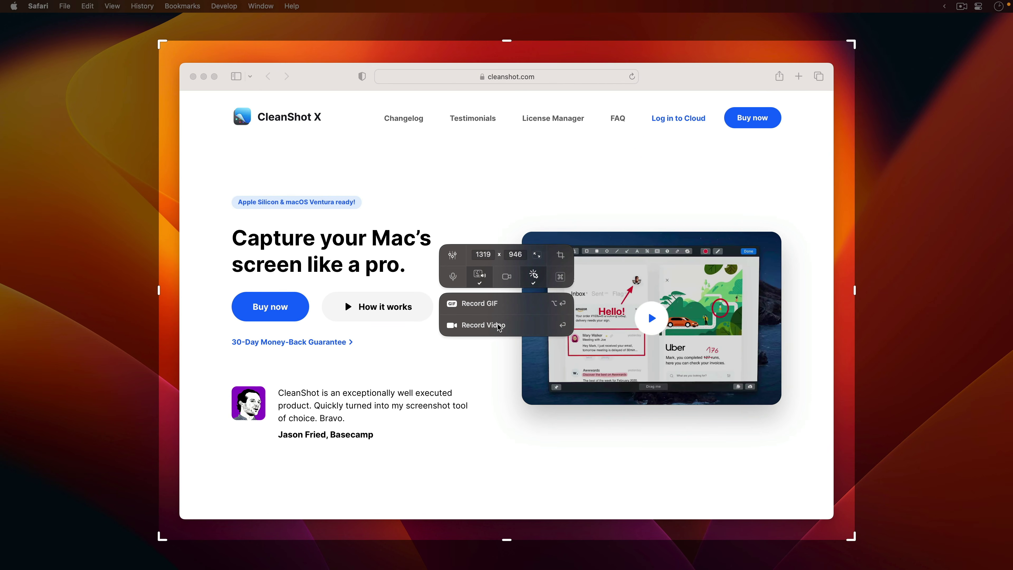
click(469, 327)
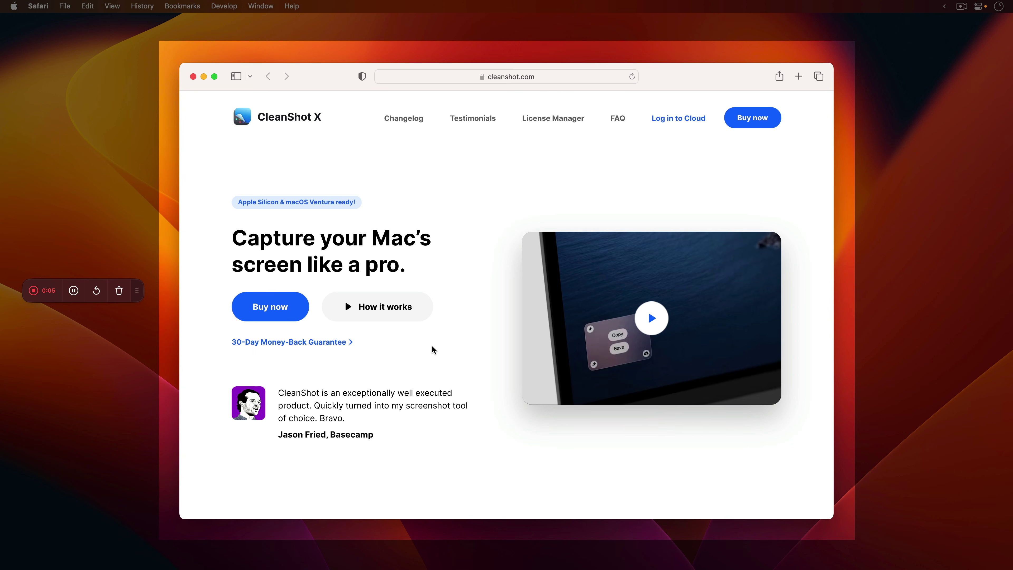
click(402, 313)
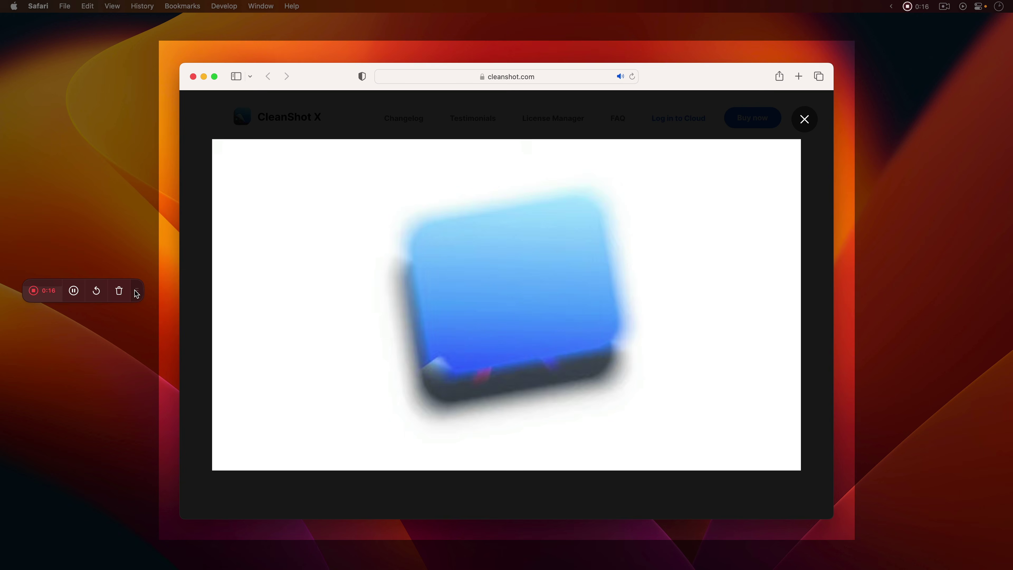
Move the recording controls over the browser window and back outside the recorded area
drag(139, 294, 325, 68)
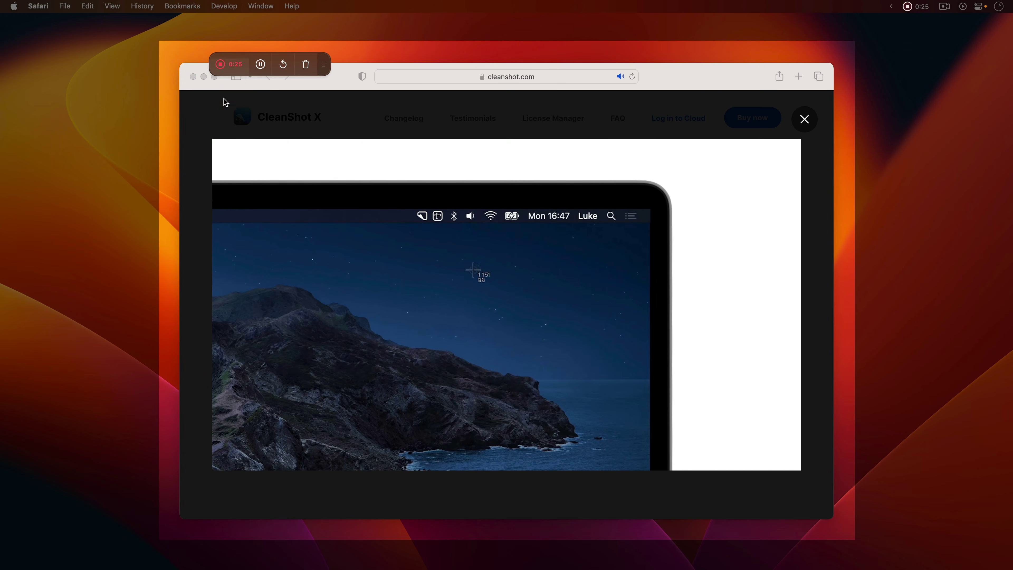
drag(326, 68, 334, 241)
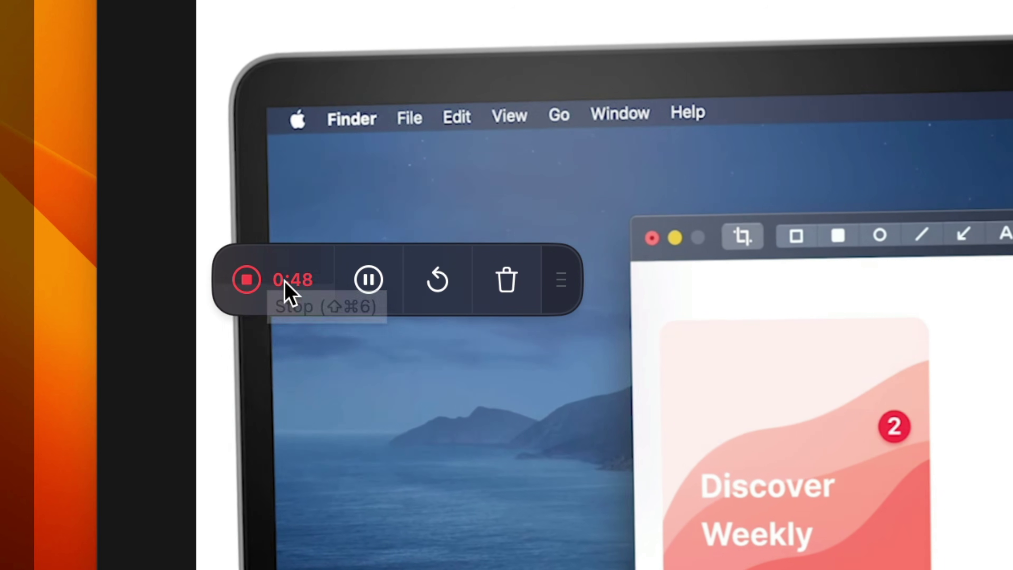
drag(567, 286, 3, 388)
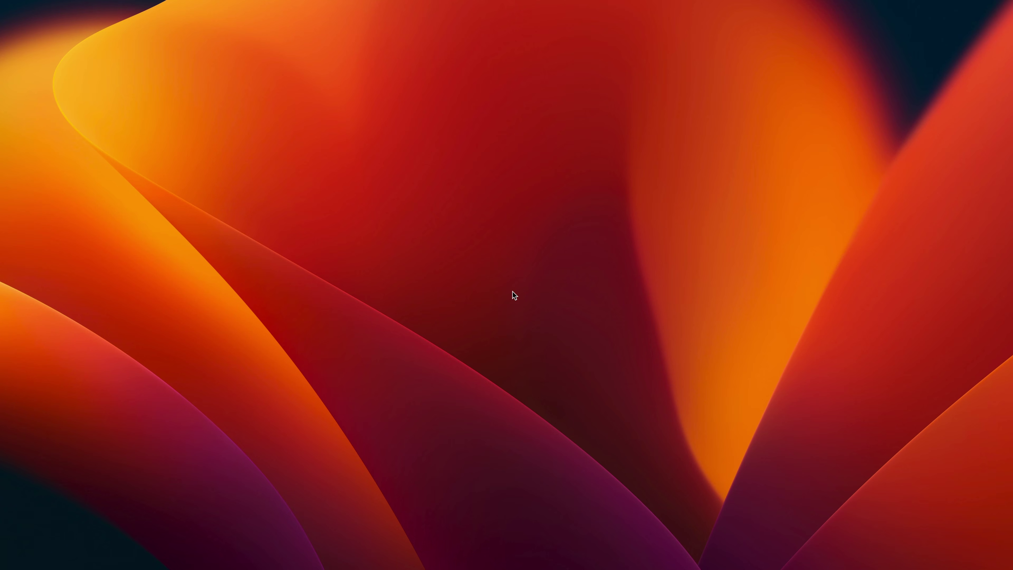
Open the CleanShot X settings and enable Show countdown for the recording area
key(cmd+space)
text(clea)
key(Return)
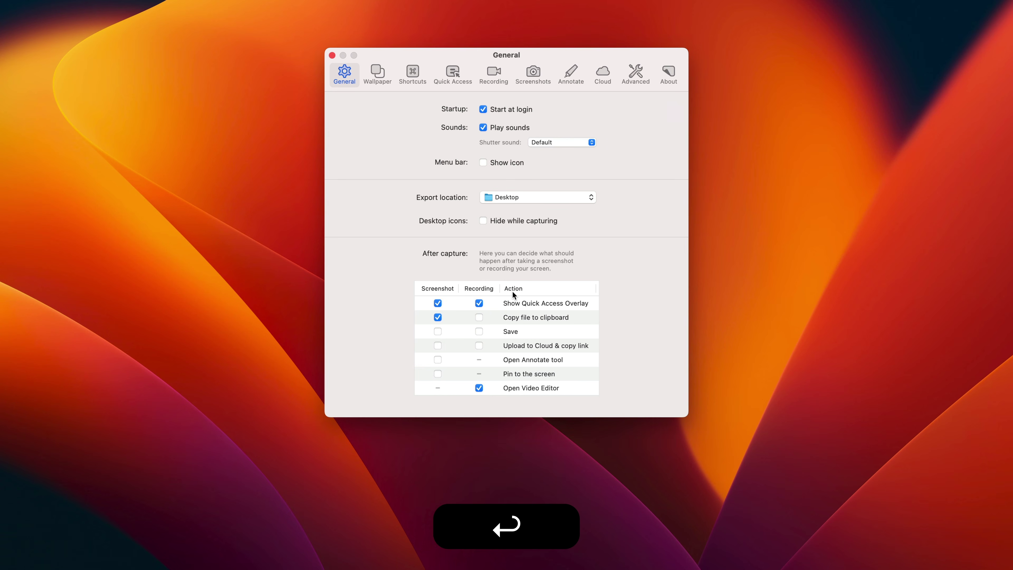
click(495, 82)
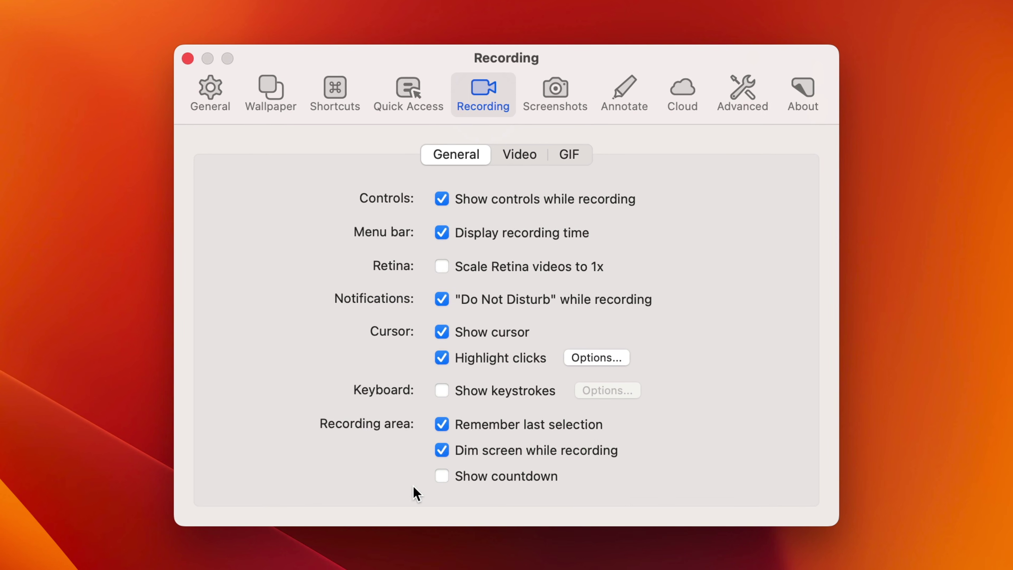
click(466, 475)
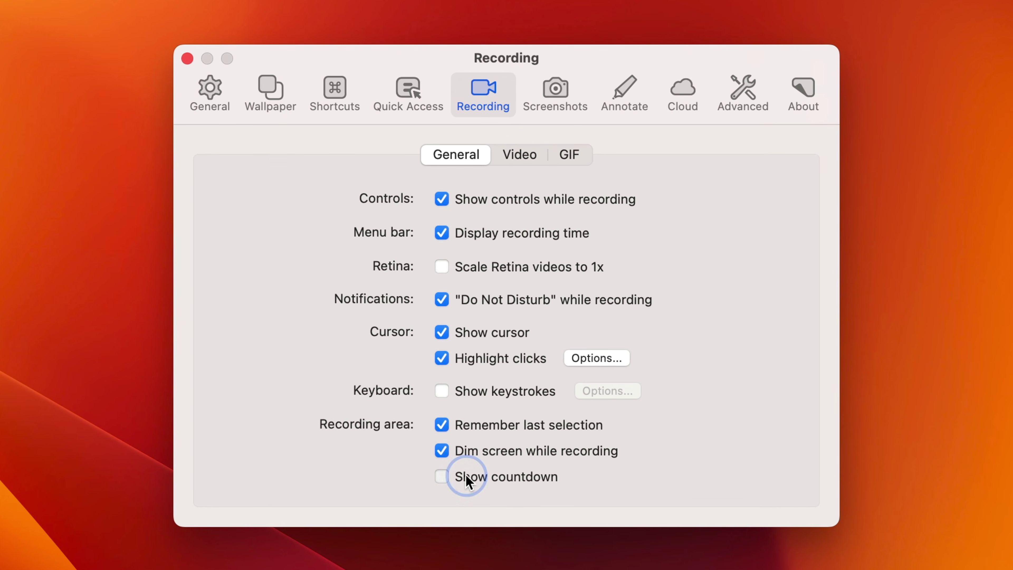
Start a video recording to try the countdown and discard that recording
key(super+shift+5)
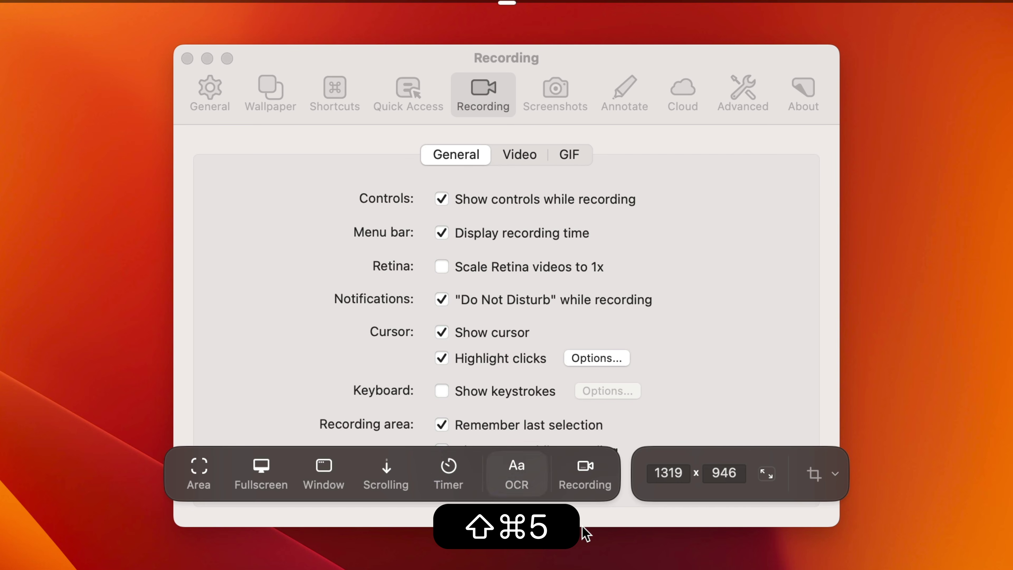
click(585, 473)
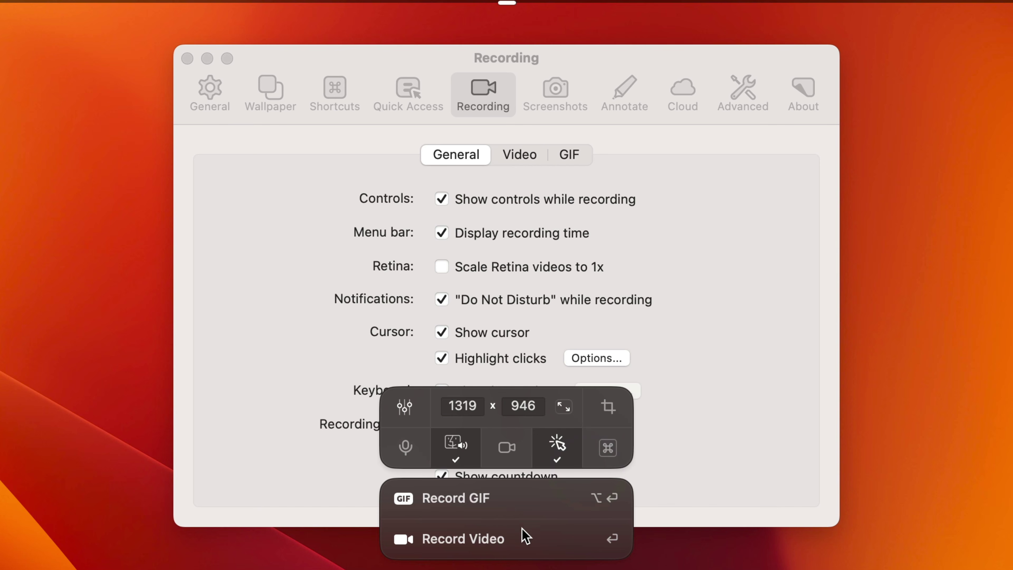
click(499, 538)
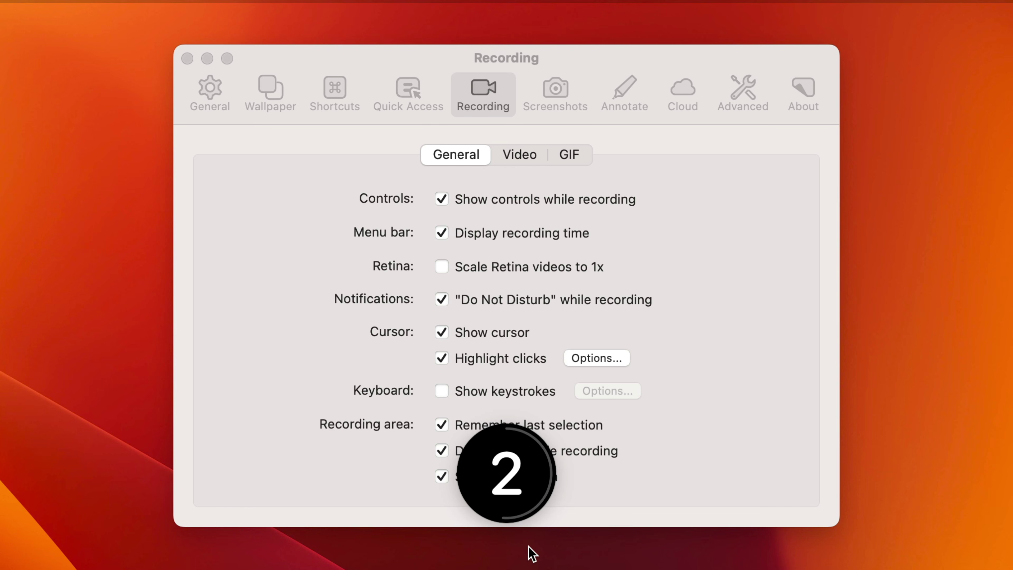
key(super)
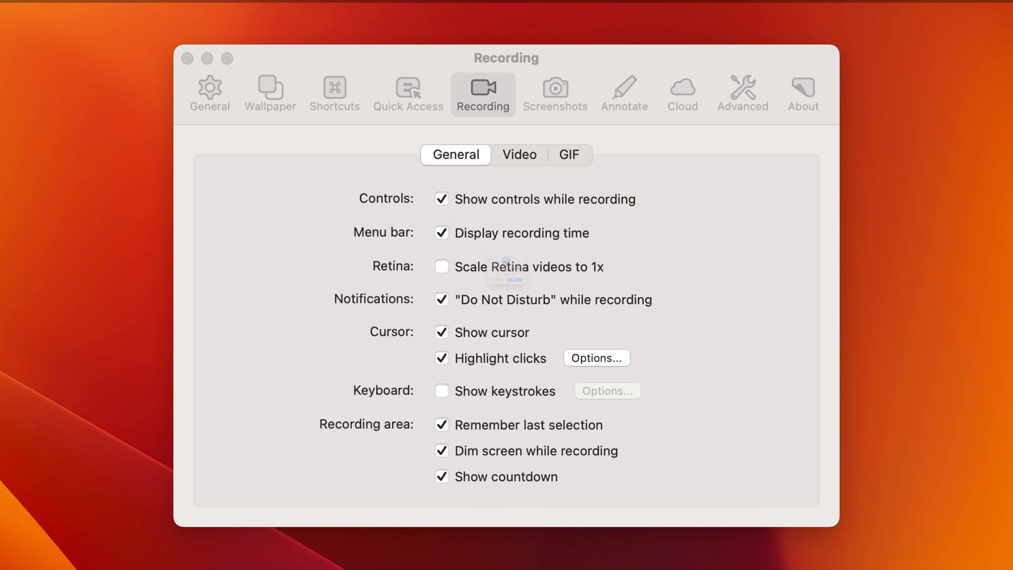
key(Escape)
click(576, 354)
Turn off Show countdown and open the Video recording settings
click(495, 478)
click(518, 158)
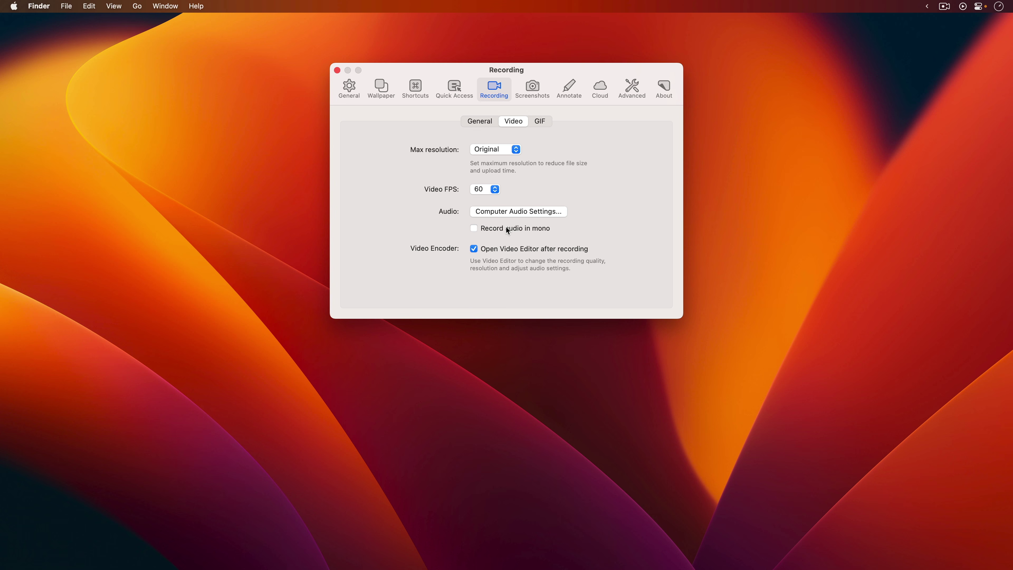
Take a window screenshot of the General settings and close the settings window
click(345, 92)
key(shift+super+4)
key(space)
click(384, 204)
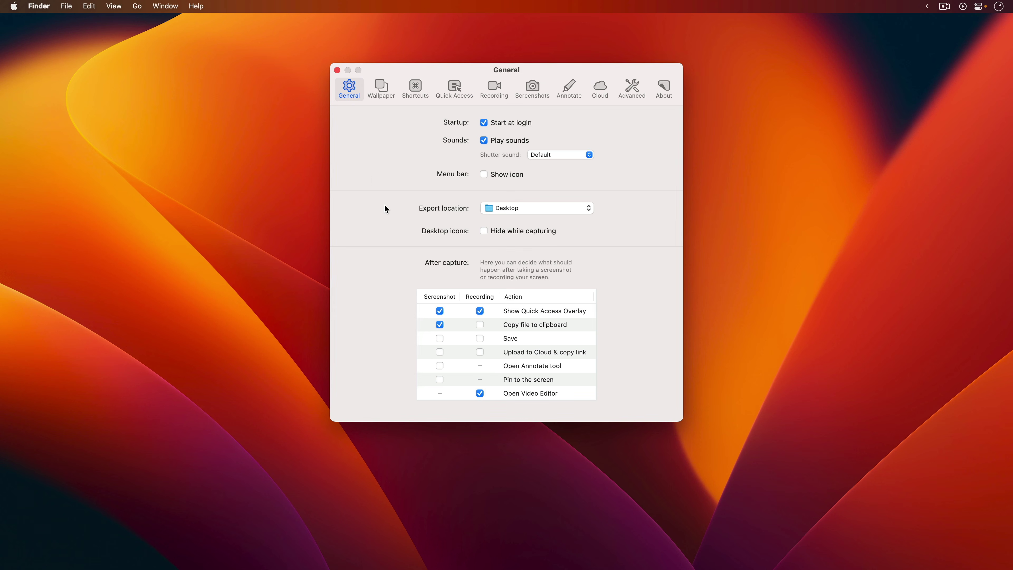
click(338, 72)
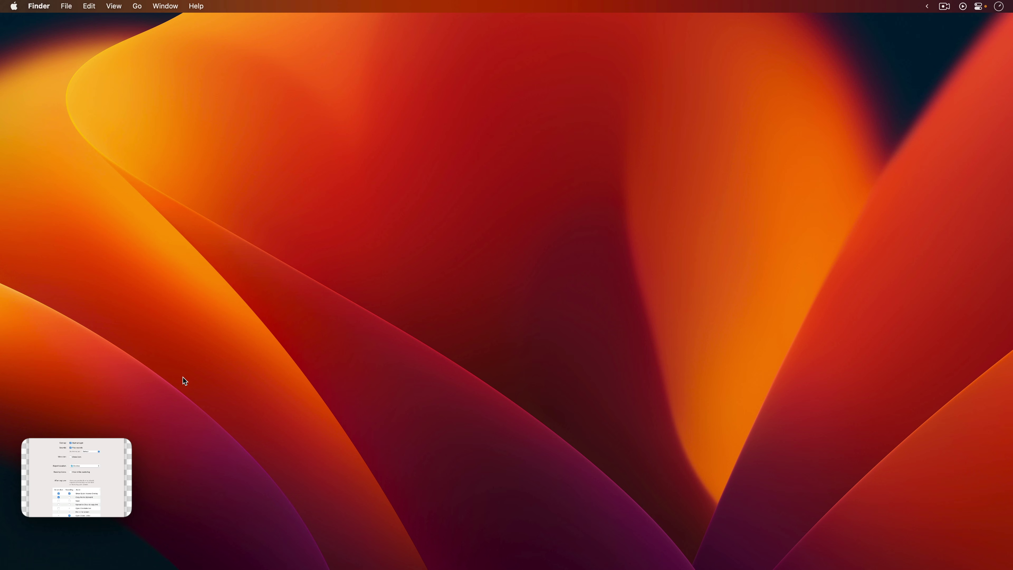
Open the new screenshot in the annotation editor and add the pink-purple gradient background with a 3:2 ratio
mouse_move(62, 486)
click(30, 508)
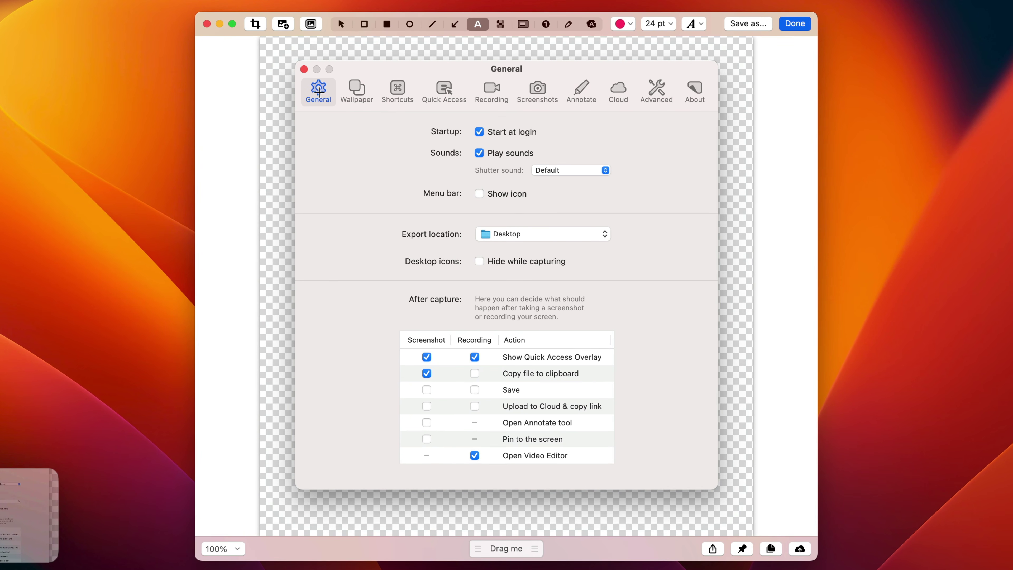
click(312, 25)
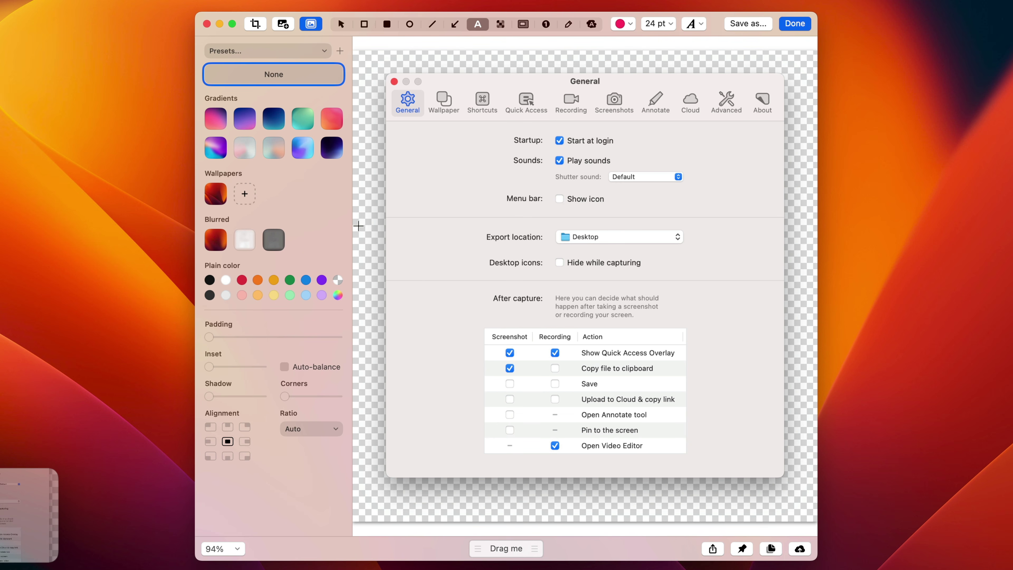
click(217, 120)
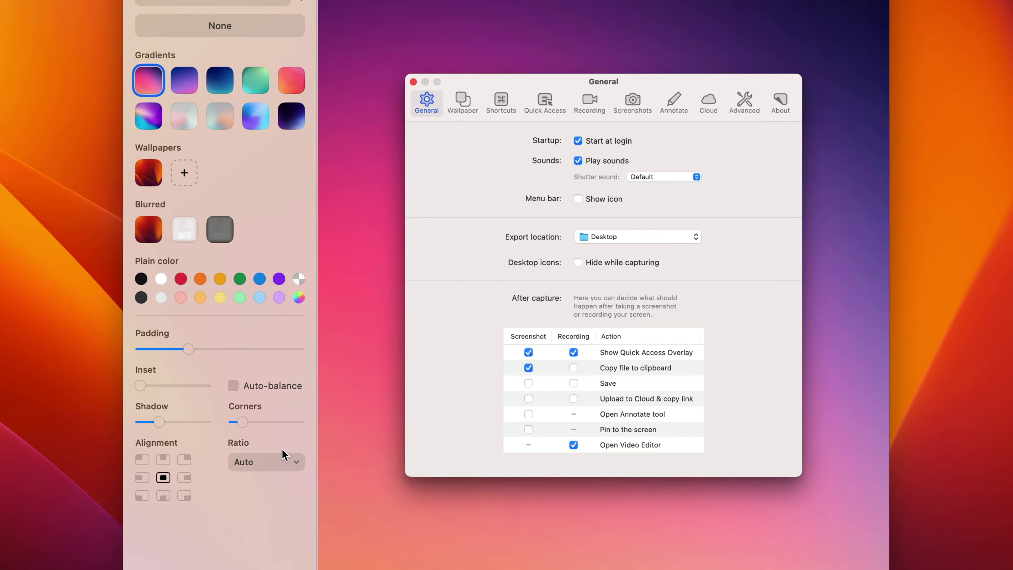
click(311, 428)
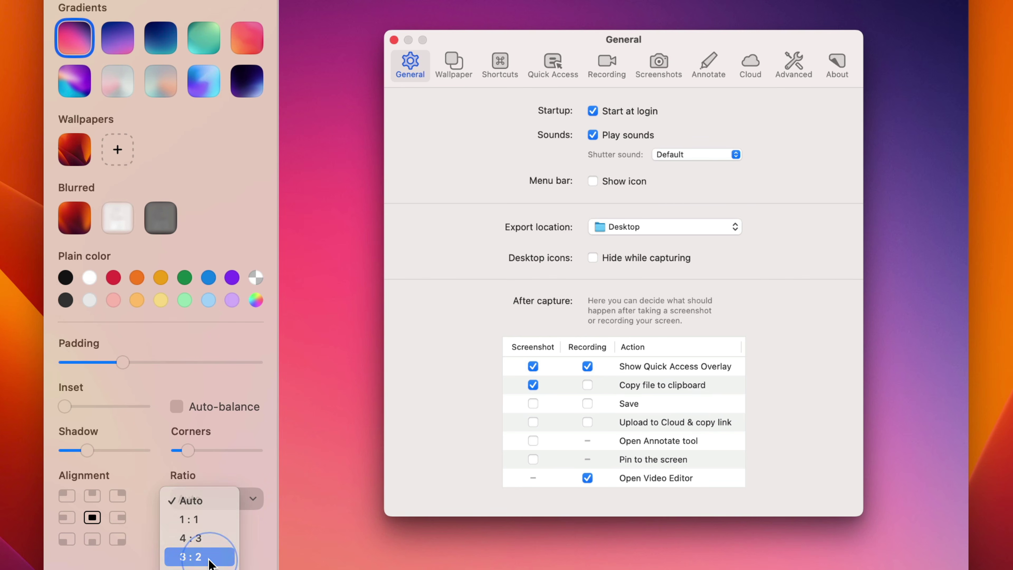
click(200, 557)
Set the background padding to 21, shadow and corners to 0, and add a small inset with Auto-balance enabled
drag(121, 362, 95, 361)
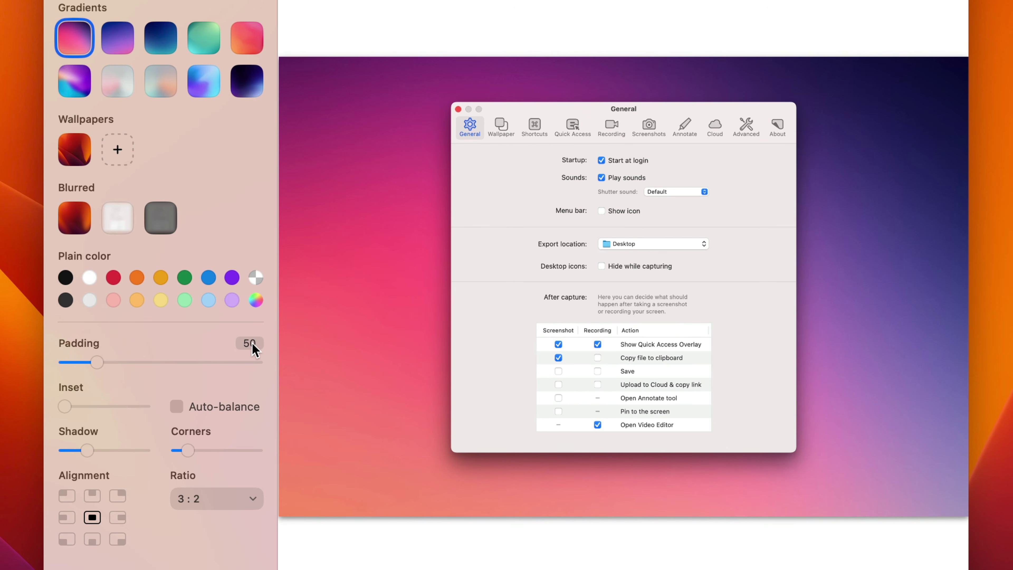
mouse_move(102, 445)
drag(89, 452, 61, 450)
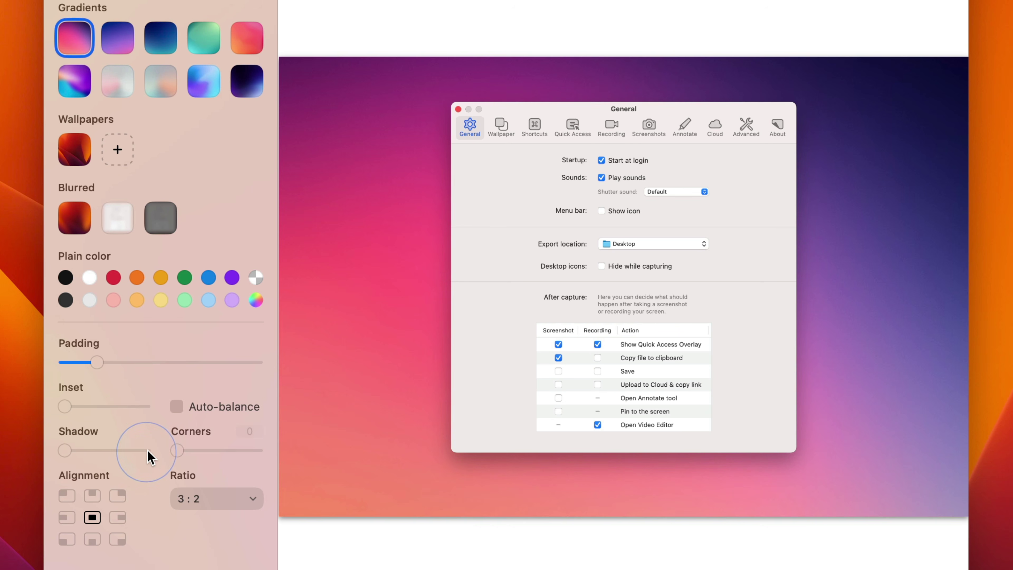
drag(97, 362, 79, 362)
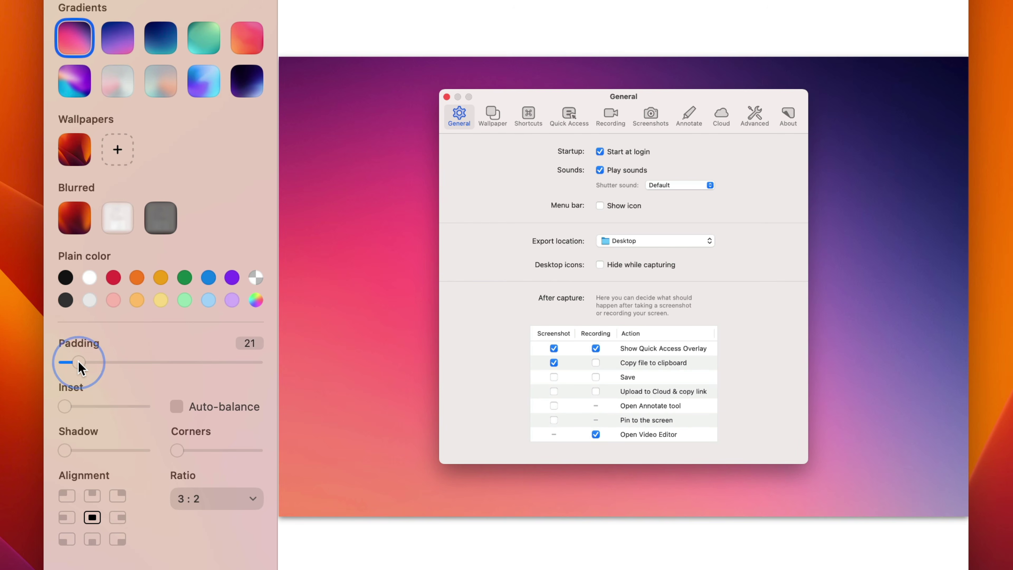
click(176, 406)
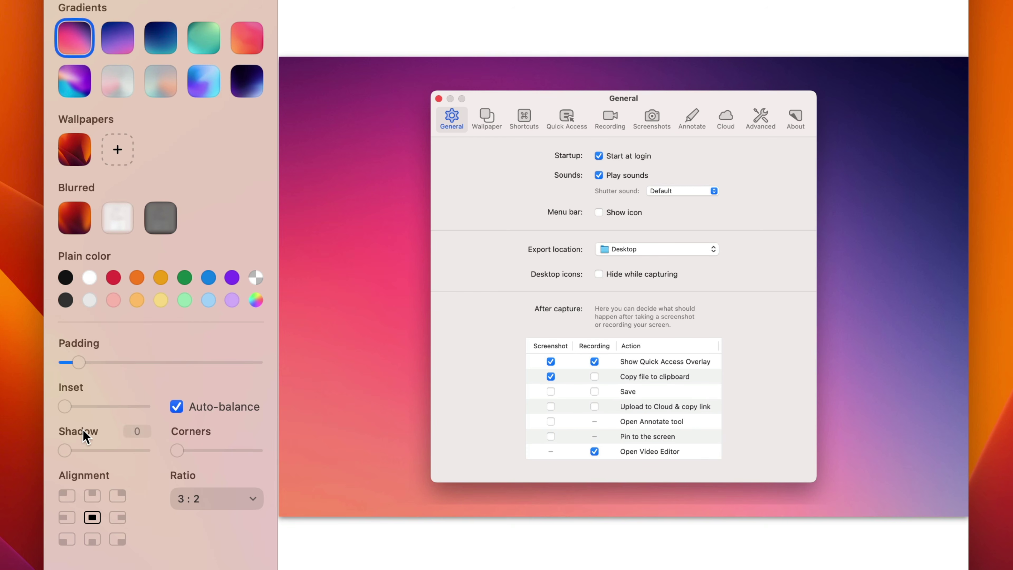
drag(69, 407, 89, 402)
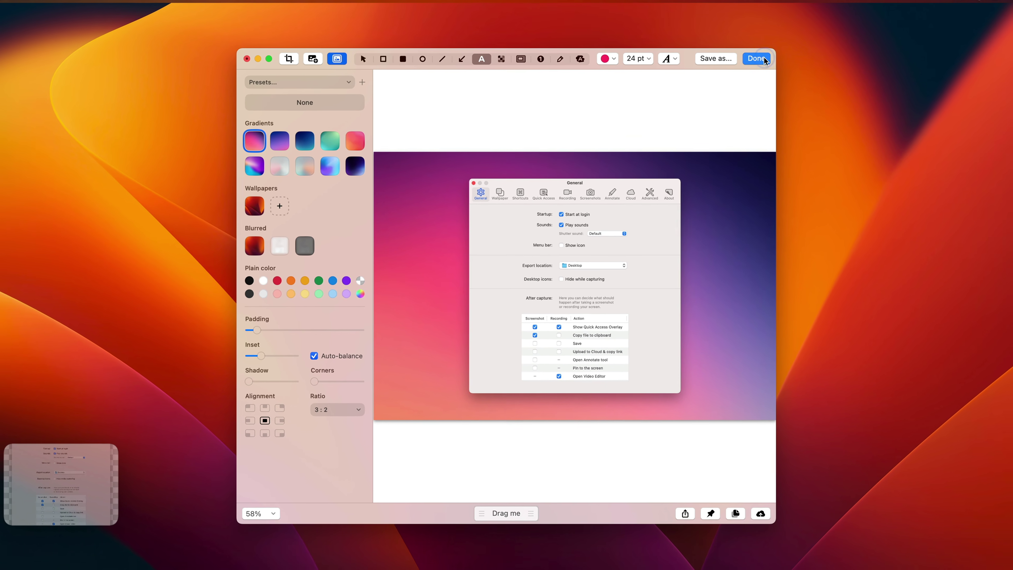
Finish editing the General settings screenshot and save it to the Desktop
click(802, 25)
mouse_move(115, 472)
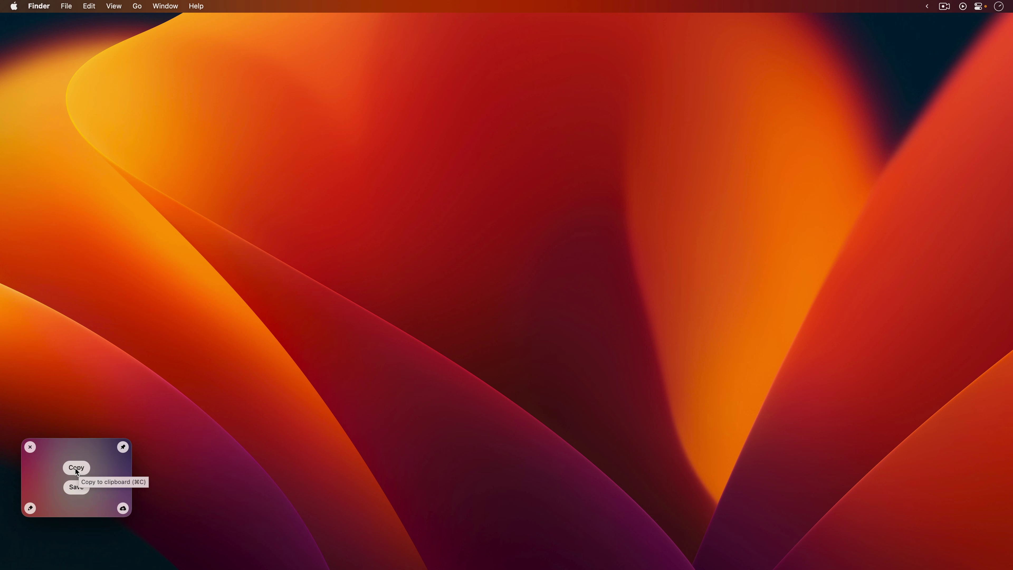
click(76, 486)
Reopen the CleanShot X settings at the Video recording options
key(cmd+space)
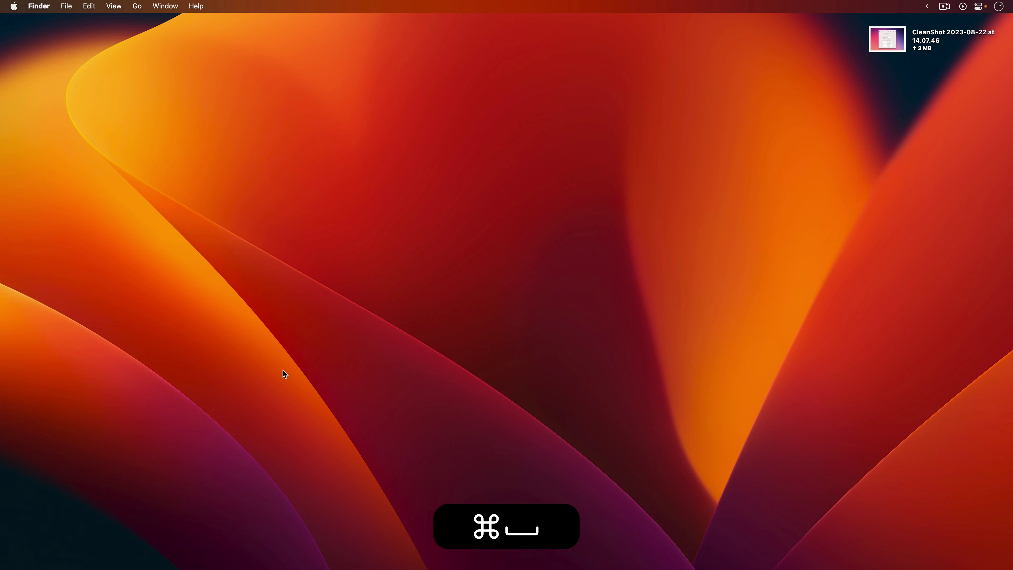
text(cle)
key(Return)
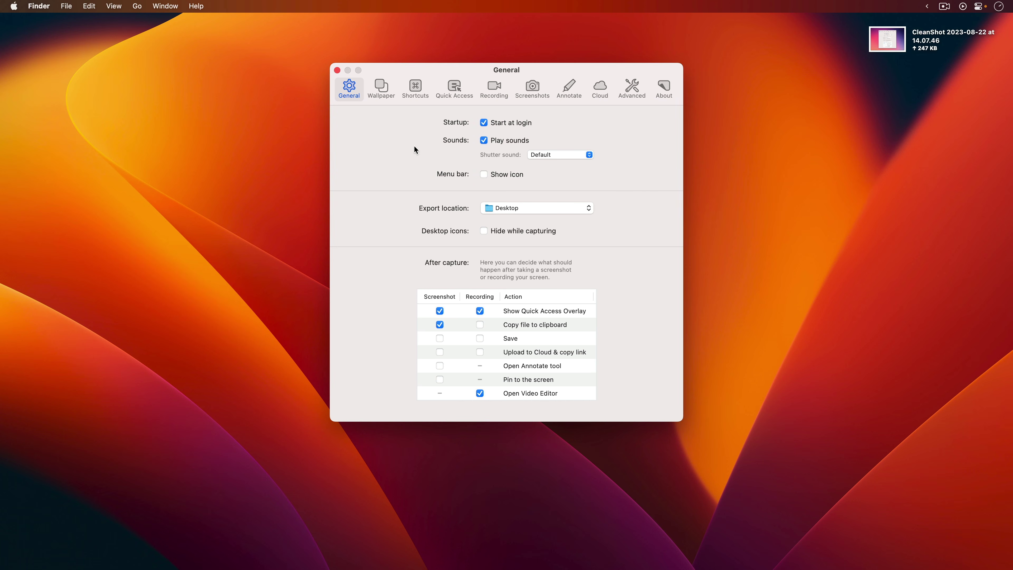
click(494, 88)
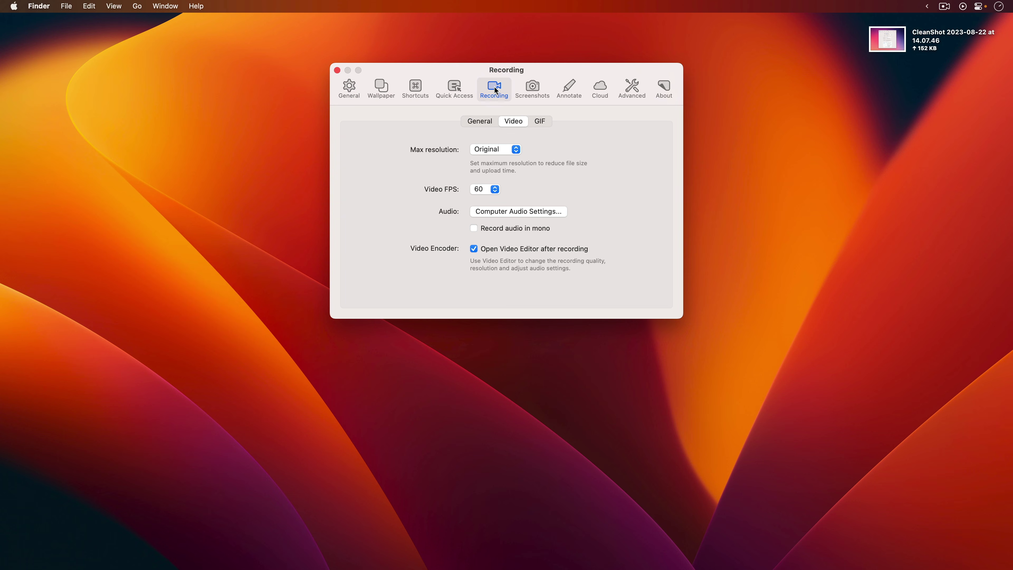
Take a window screenshot of the Video recording settings and close the settings window
key(shift+super+4)
key(space)
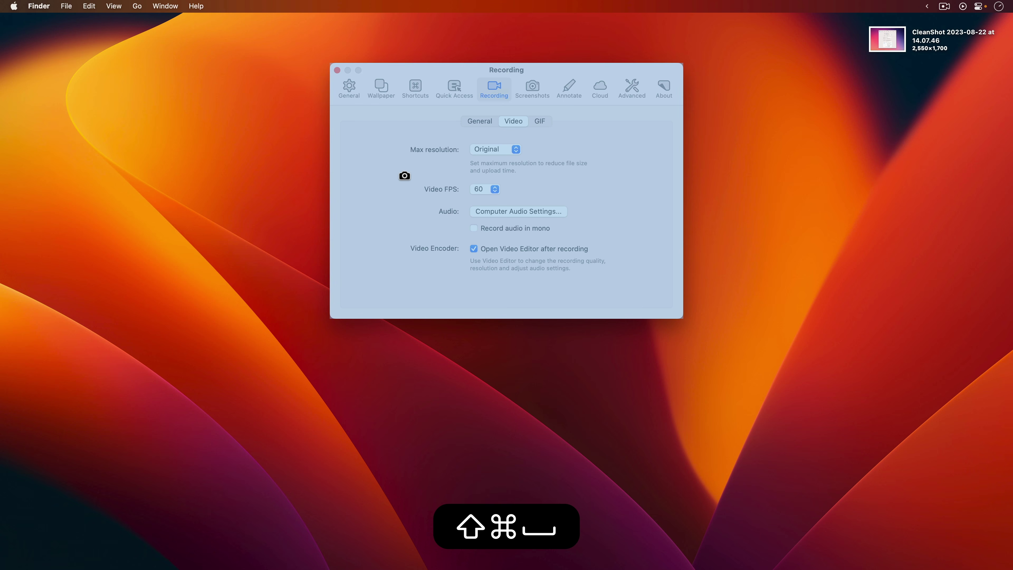
click(385, 176)
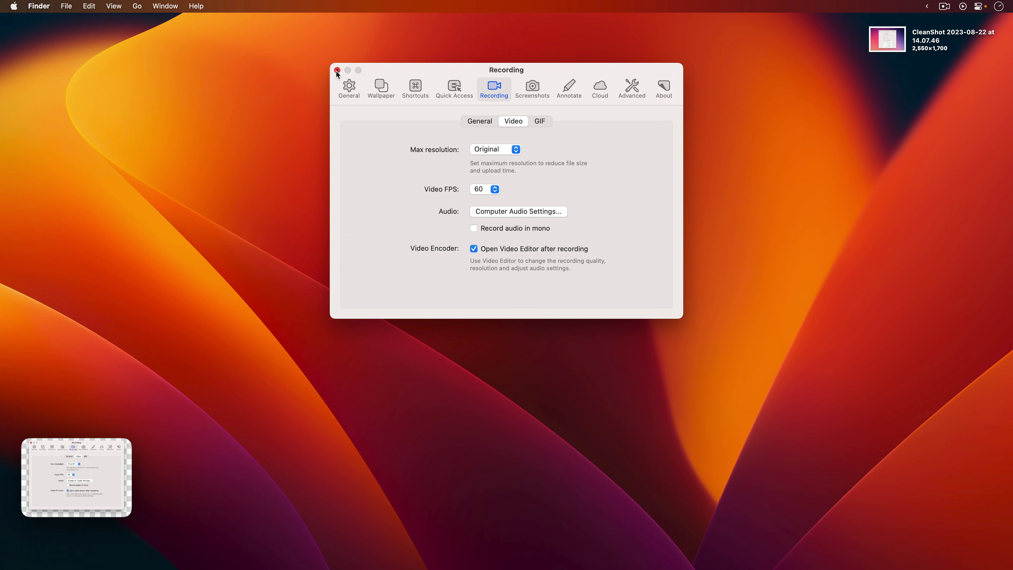
click(337, 70)
Open the Recording settings screenshot in the annotation editor and apply the previous background settings to it
click(27, 510)
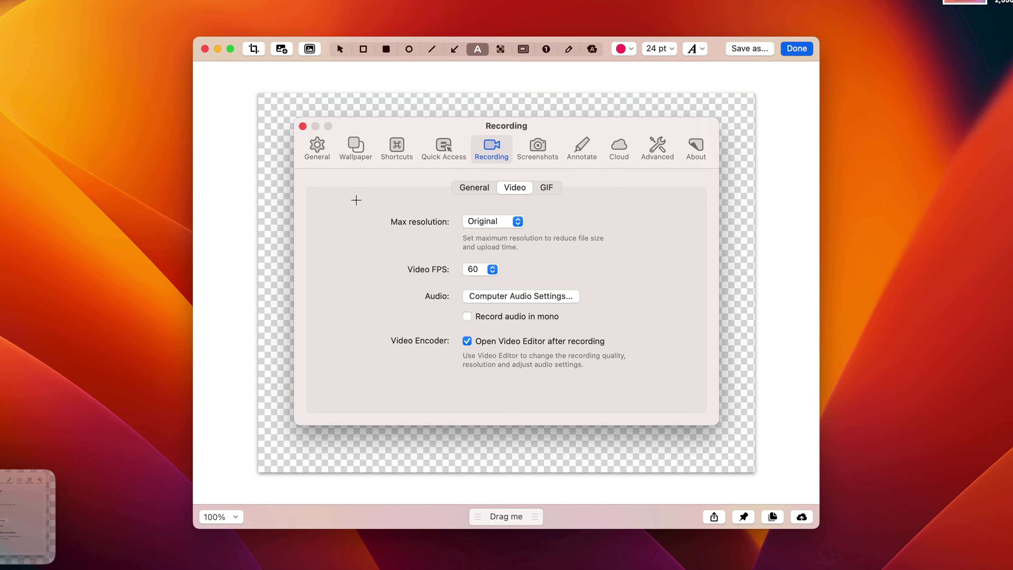
key(b)
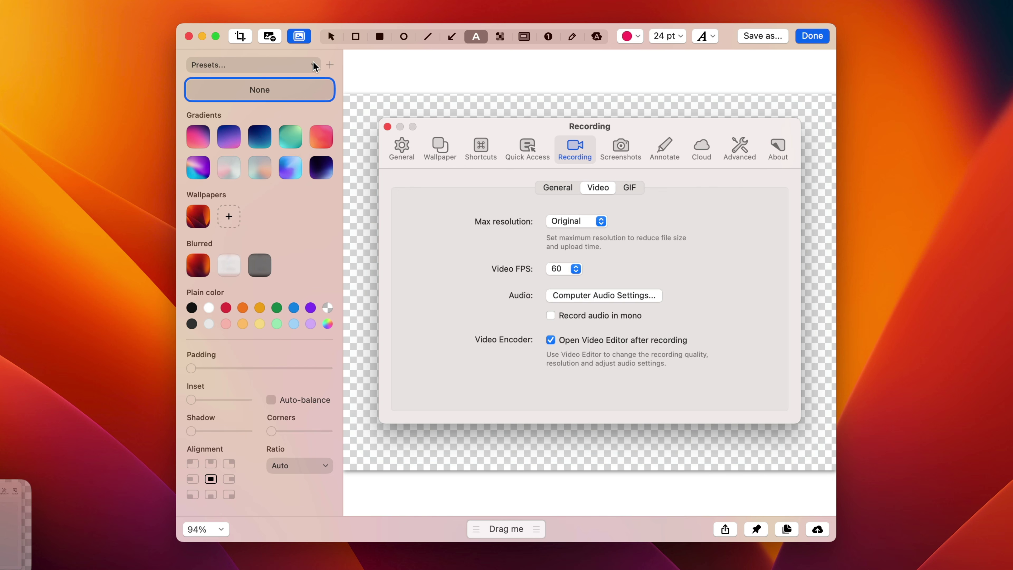
click(206, 66)
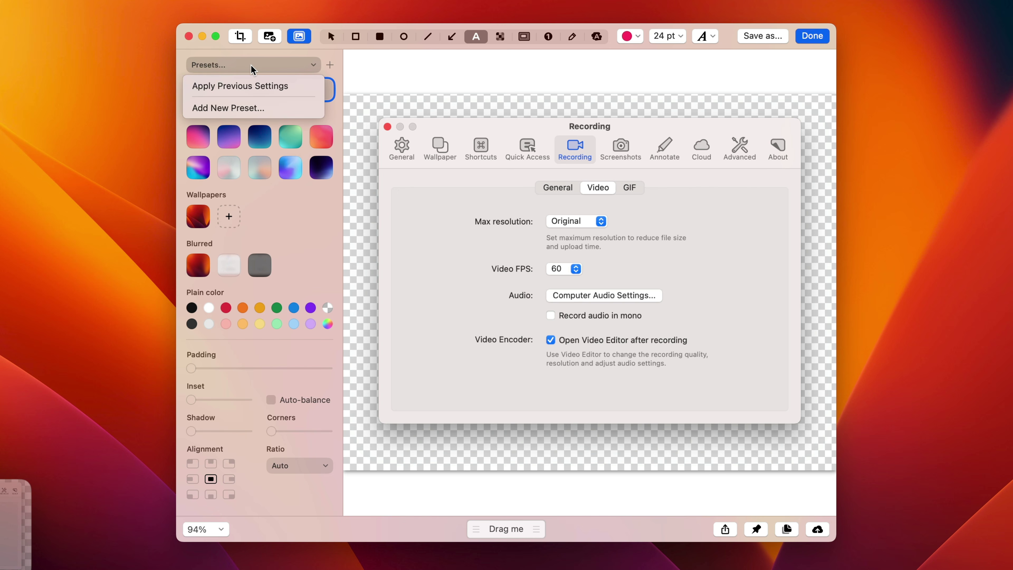
click(263, 85)
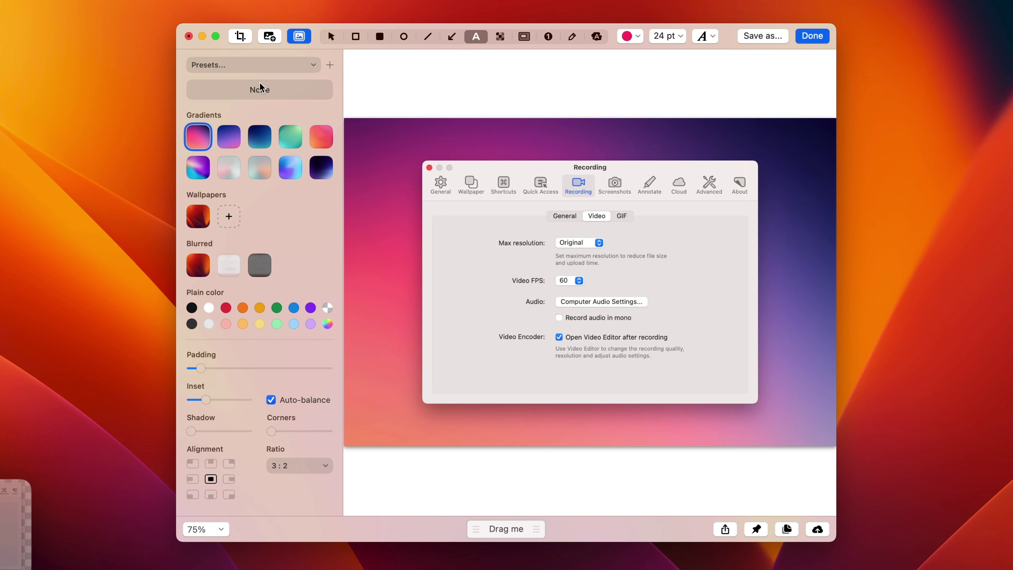
Save the current background settings as a new preset named "Purple background"
mouse_move(236, 434)
click(296, 66)
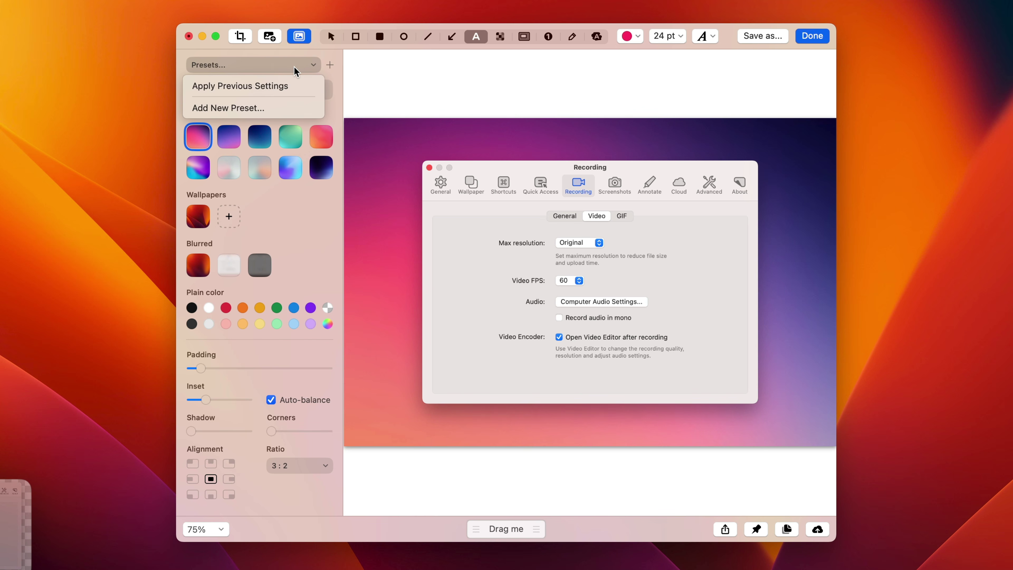
click(256, 107)
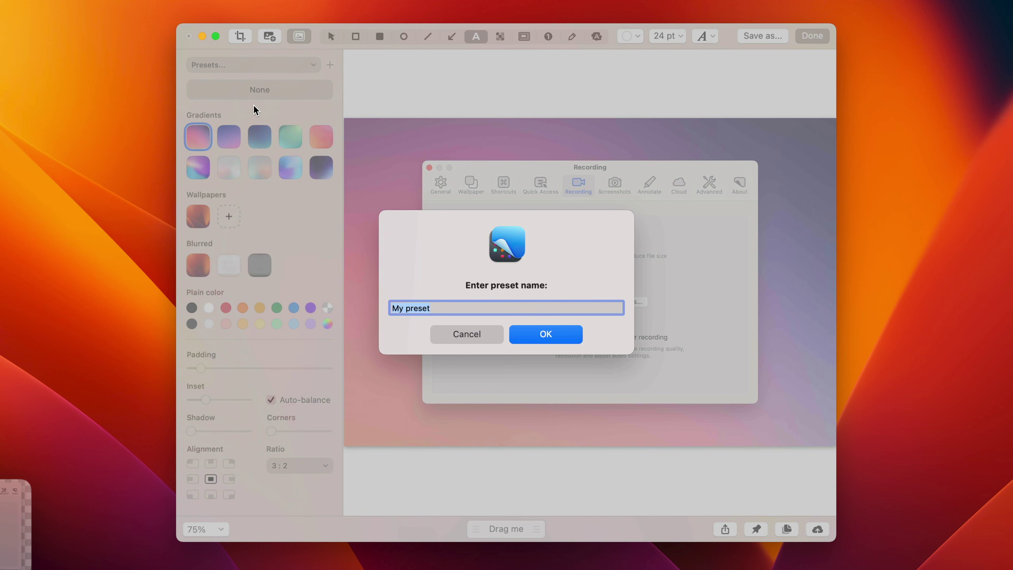
text(Purple background)
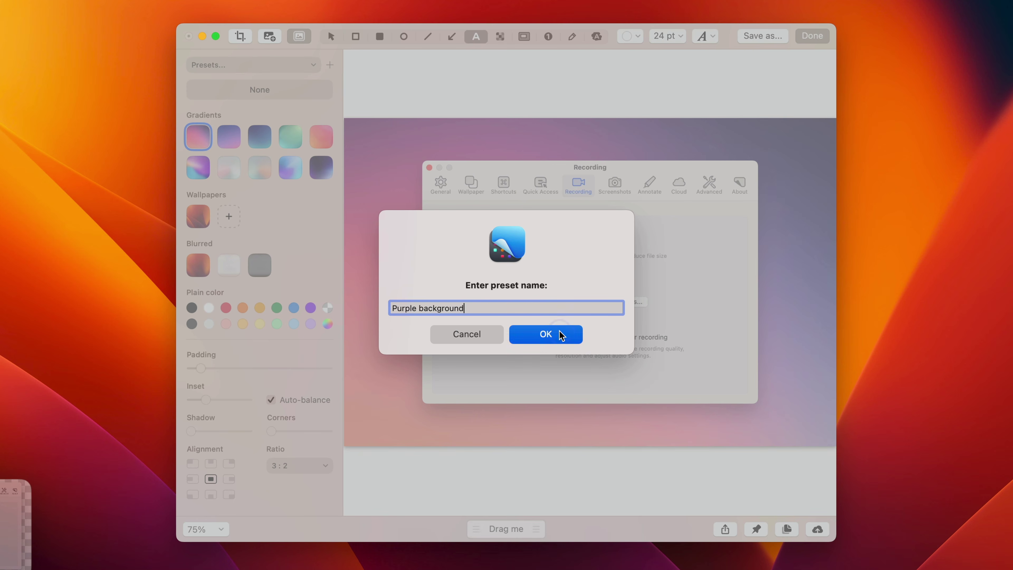
click(560, 334)
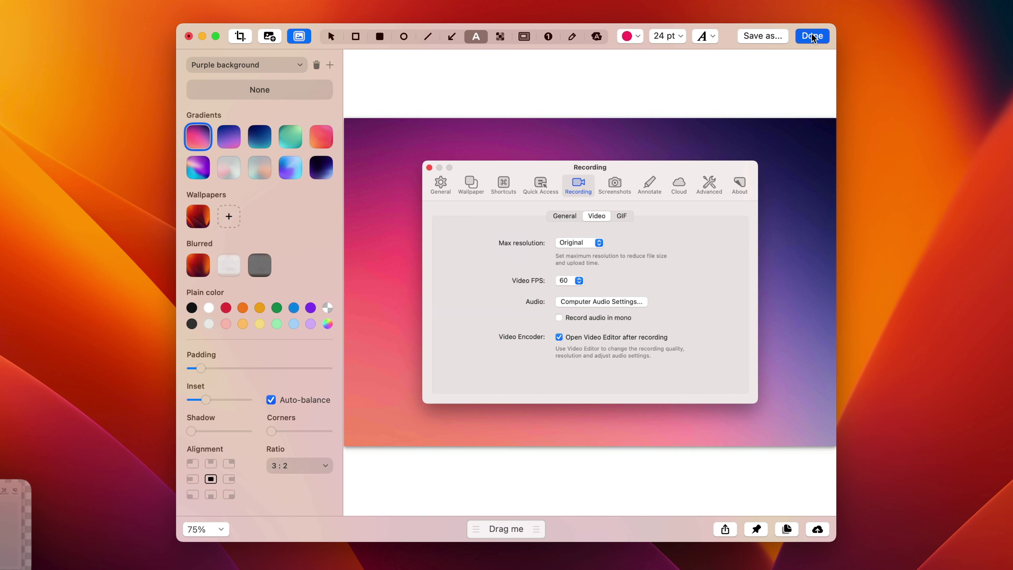
Change the background to the light-blue and violet gradient and increase the padding to about 102
click(290, 167)
click(202, 368)
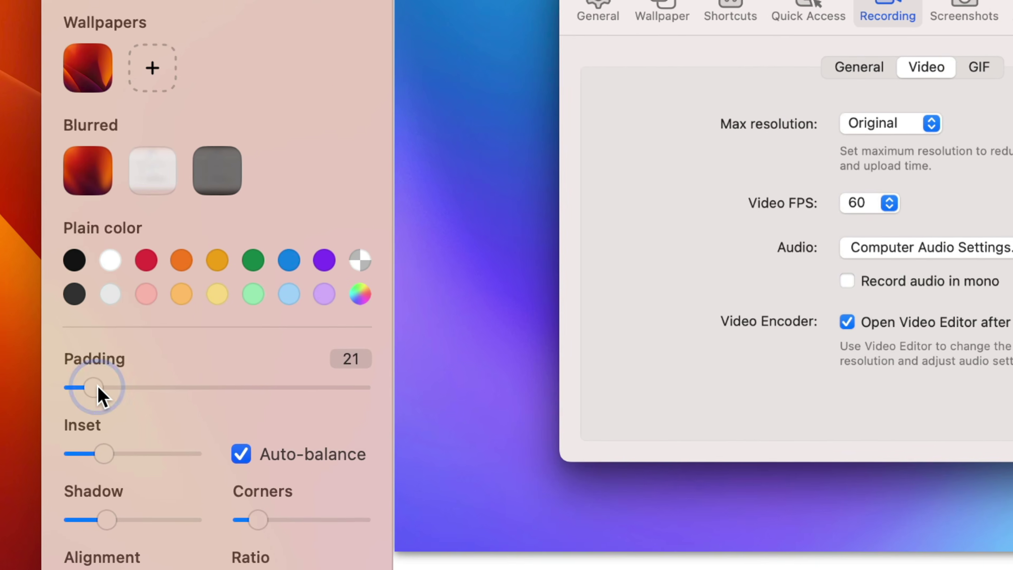
drag(97, 384, 171, 387)
Adjust the padding value in single-unit increments, lowering it to about 85 and raising it to 103
double_click(349, 361)
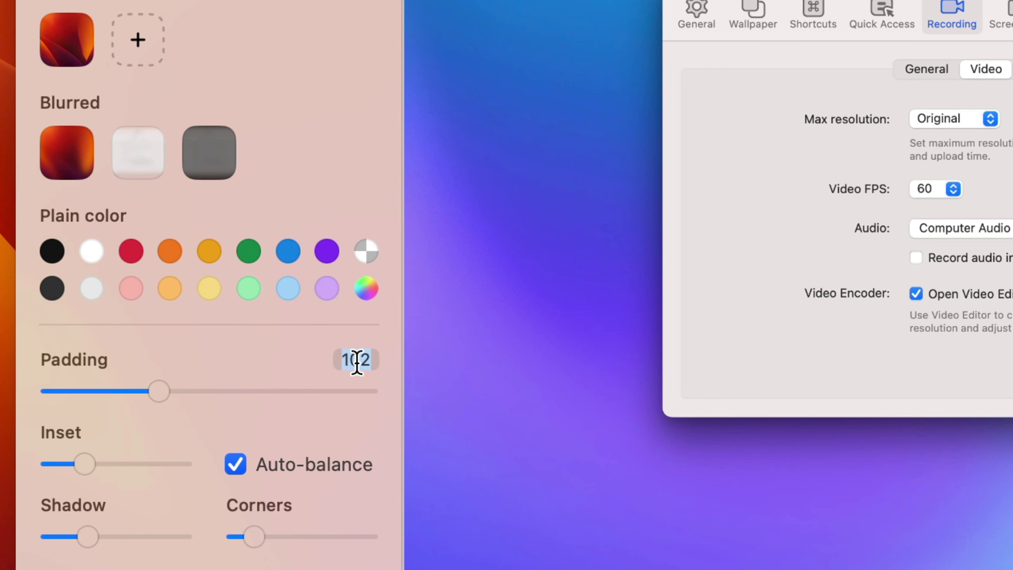
key(Down)
key(Down)
key(Down)
key(Down)
key(Down)
key(Down)
key(Down)
key(Down)
key(Down)
key(Down)
key(Down)
key(Down)
key(Down)
key(Down)
key(Down)
key(Down)
key(Down)
key(Down)
key(Down)
key(Down)
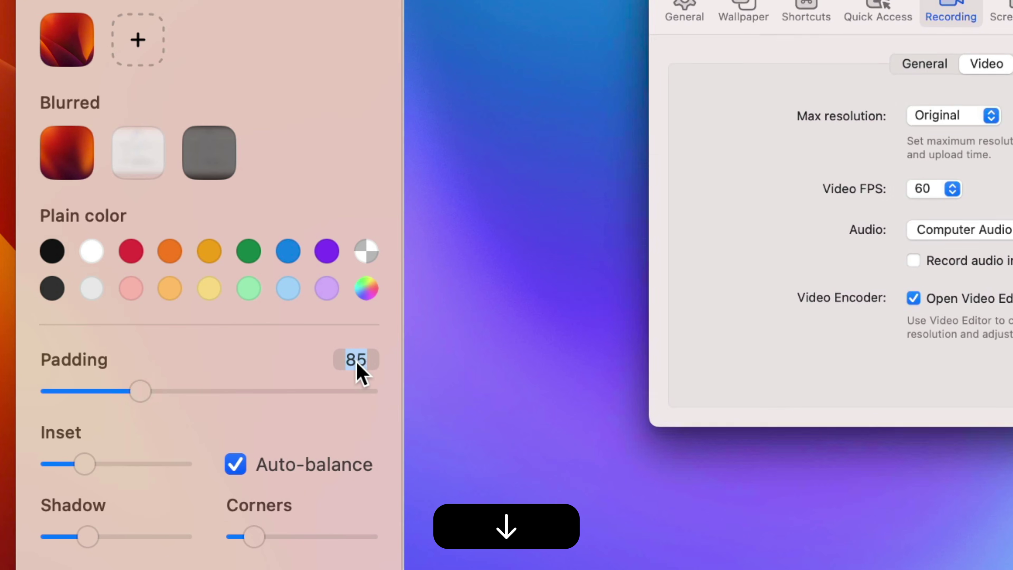
key(Up)
key(Up)
key(Up)
key(Up)
key(Up)
key(Up)
key(Up)
key(Up)
key(Up)
key(Up)
key(Up)
key(Up)
key(Up)
key(Up)
key(Up)
key(Up)
key(Up)
key(Up)
key(Up)
key(Up)
key(Up)
key(Down)
key(Down)
key(Down)
key(Down)
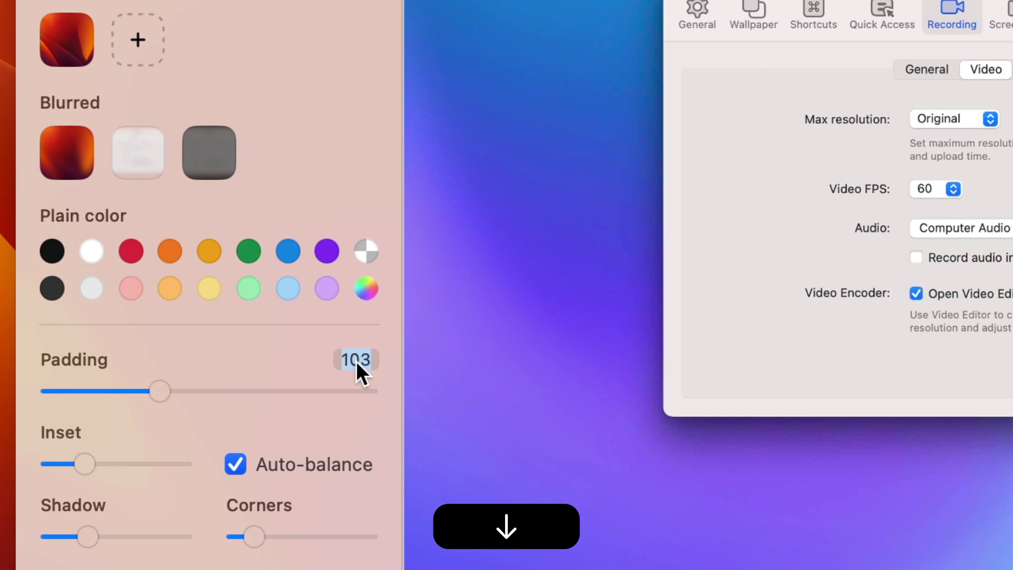
Set the background padding to 60 and save the finished Recording settings screenshot to the Desktop
text(60)
key(Tab)
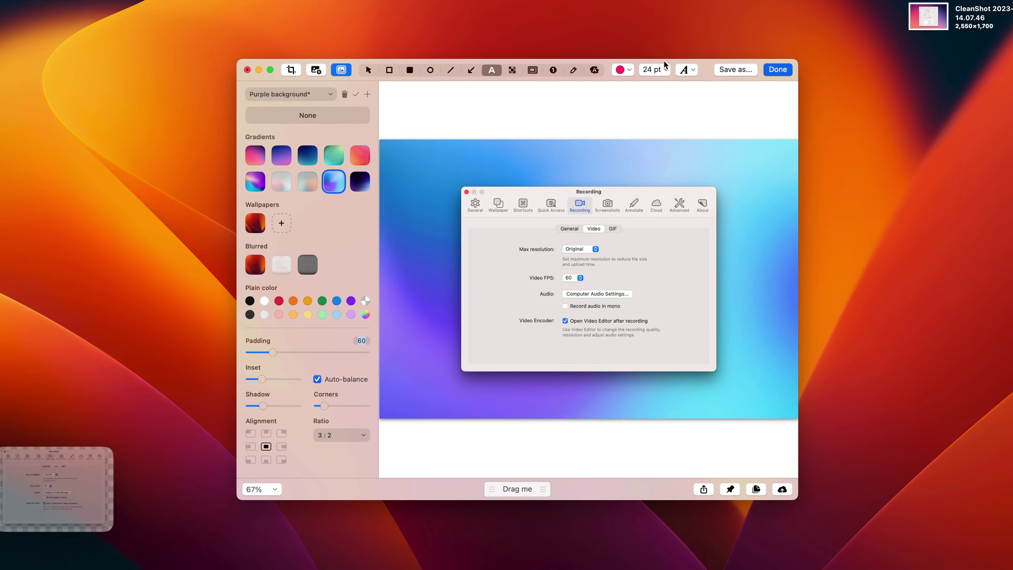
click(781, 67)
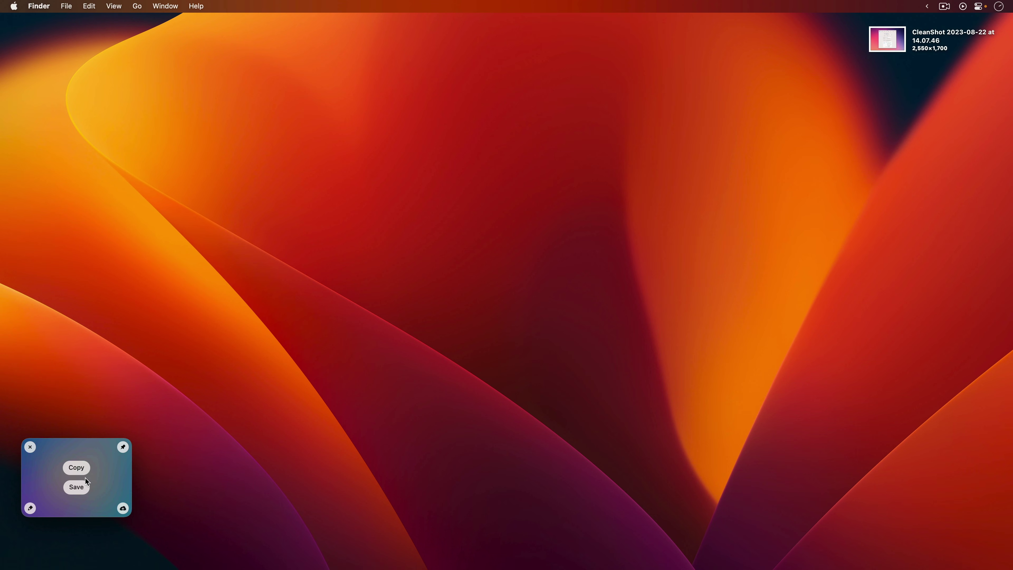
click(76, 487)
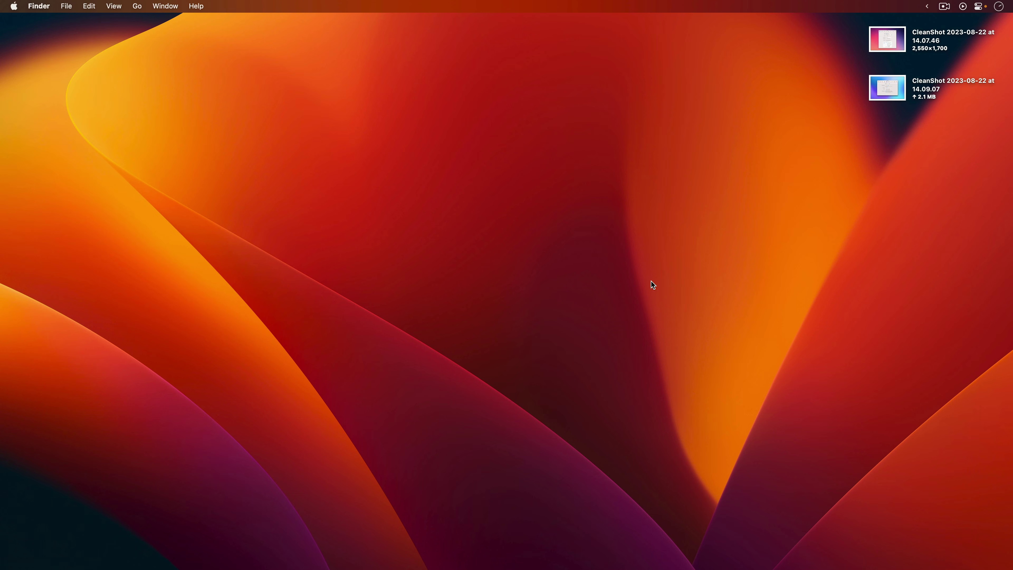
Reopen the CleanShot X settings and show the Screenshots options
key(super+space)
text(clean)
key(Return)
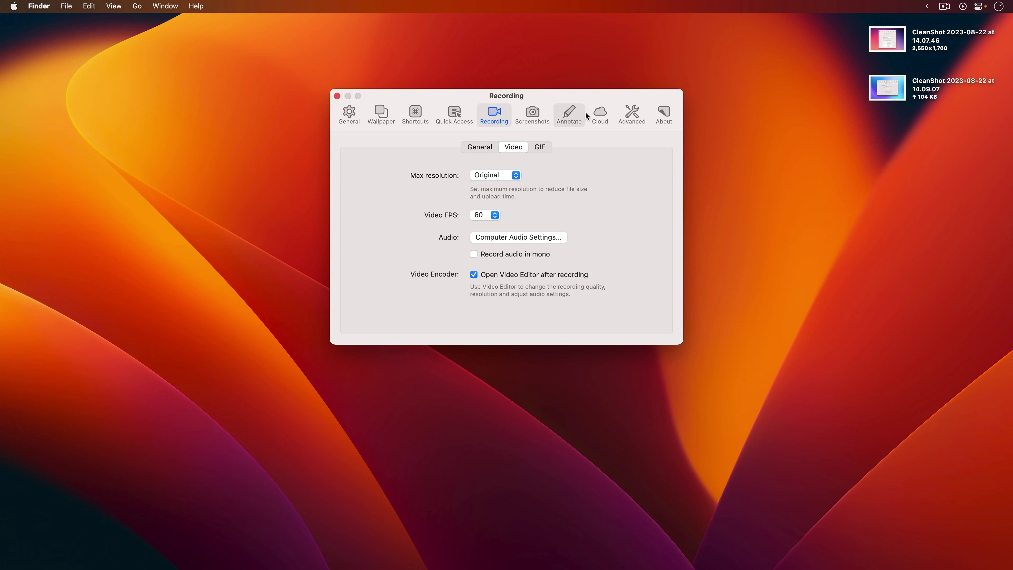
click(546, 117)
Take a window screenshot of the Screenshots settings and close the settings window
key(shift+super+4)
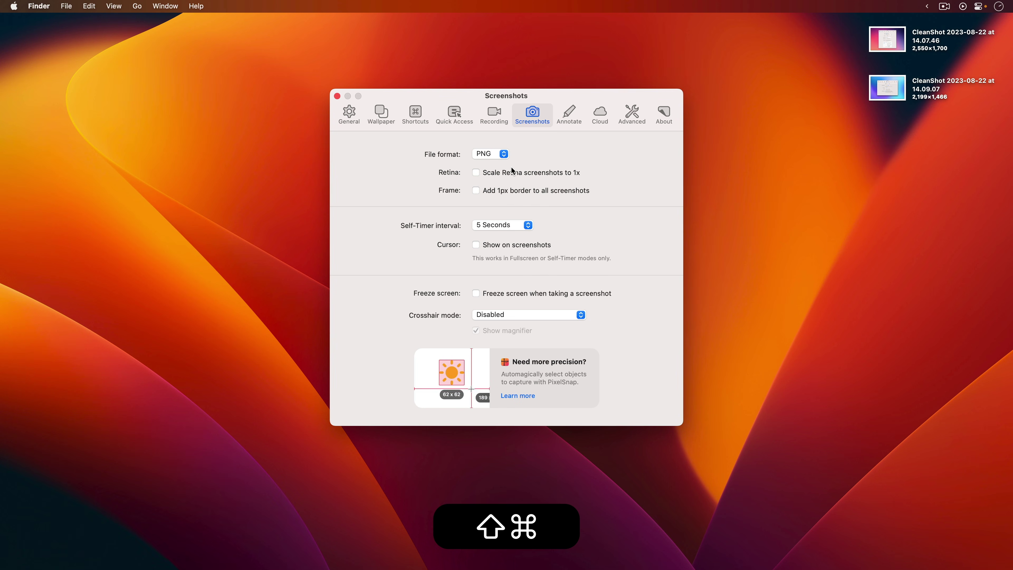
key(space)
click(381, 119)
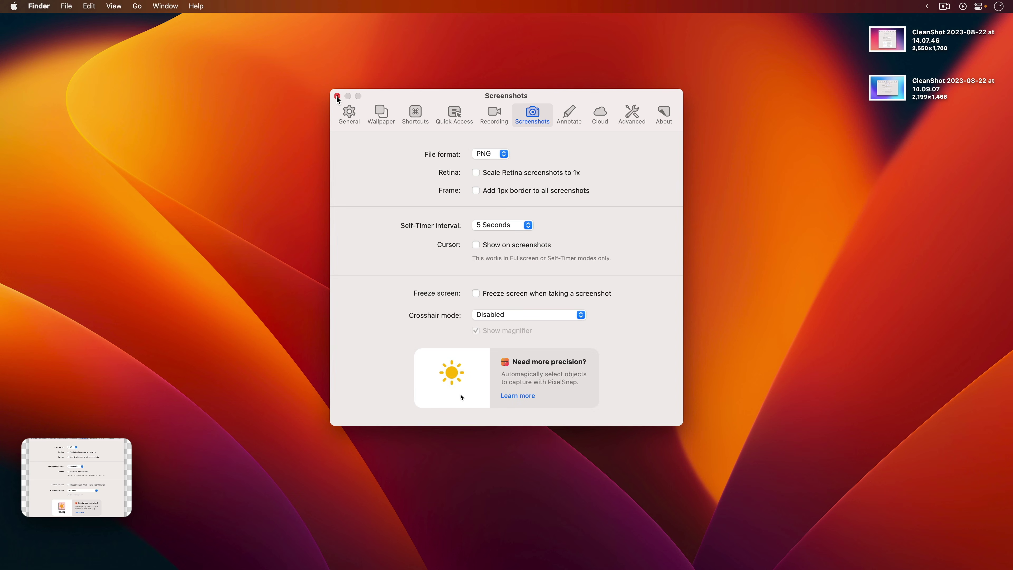
click(336, 96)
Open the Screenshots settings screenshot in the annotation editor and apply the previous background settings
click(30, 509)
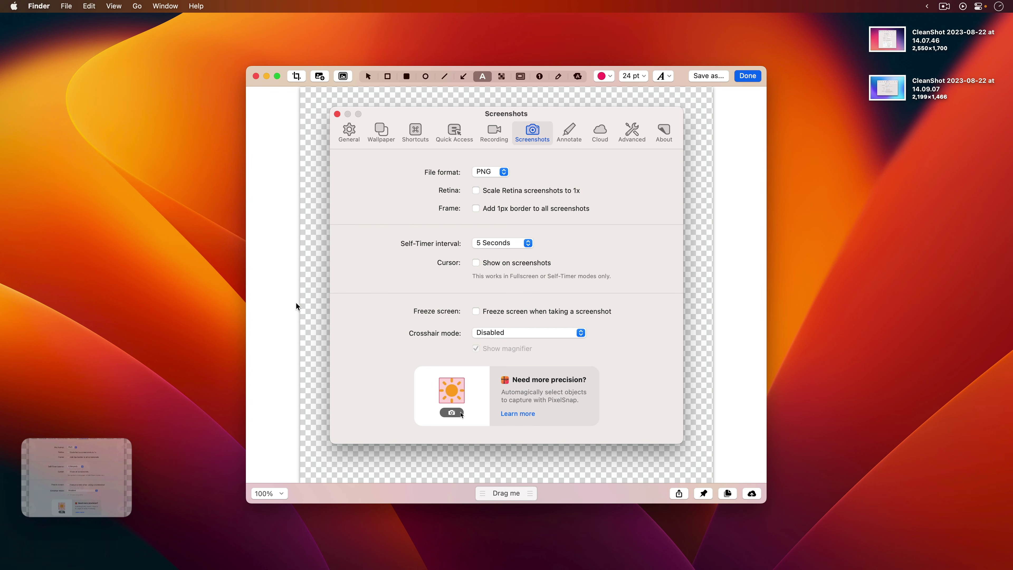
key(b)
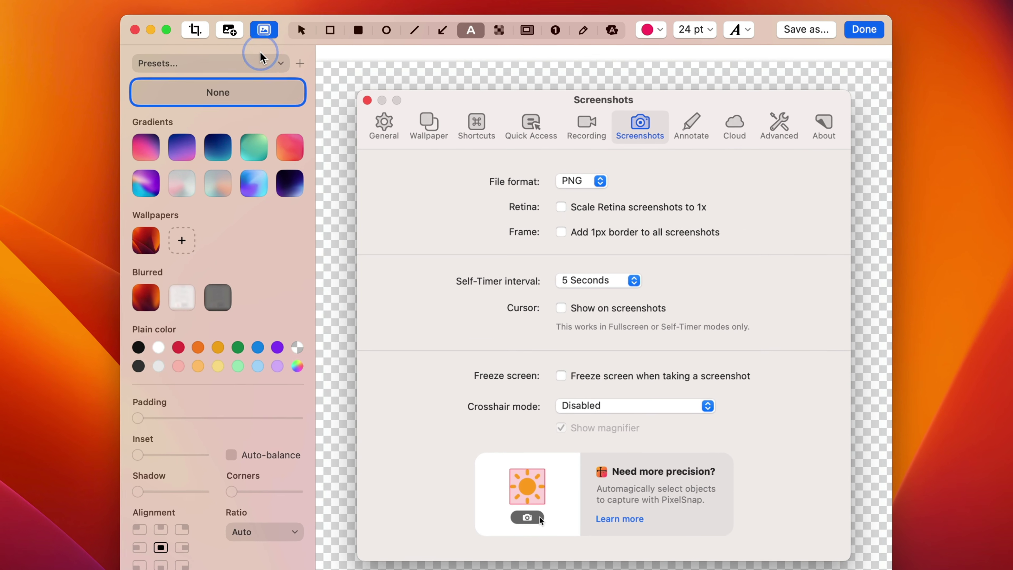
click(325, 91)
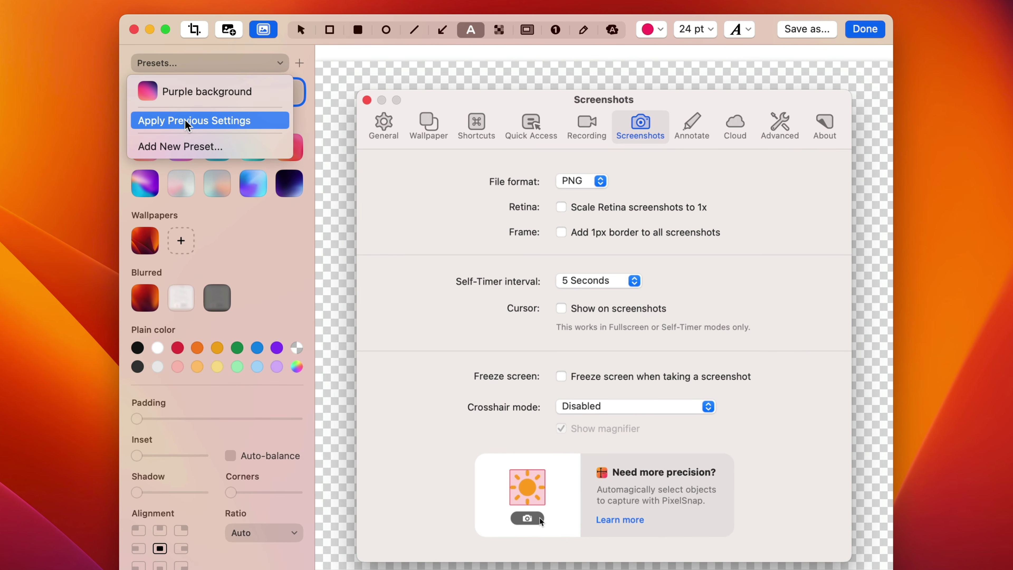
click(219, 119)
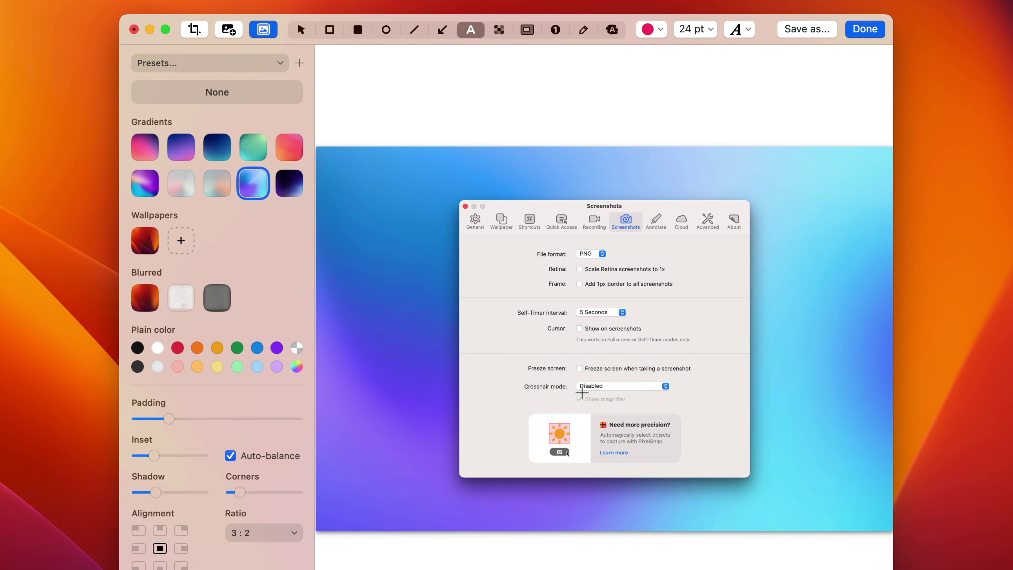
Apply the saved Purple background preset to the Screenshots settings screenshot
click(233, 66)
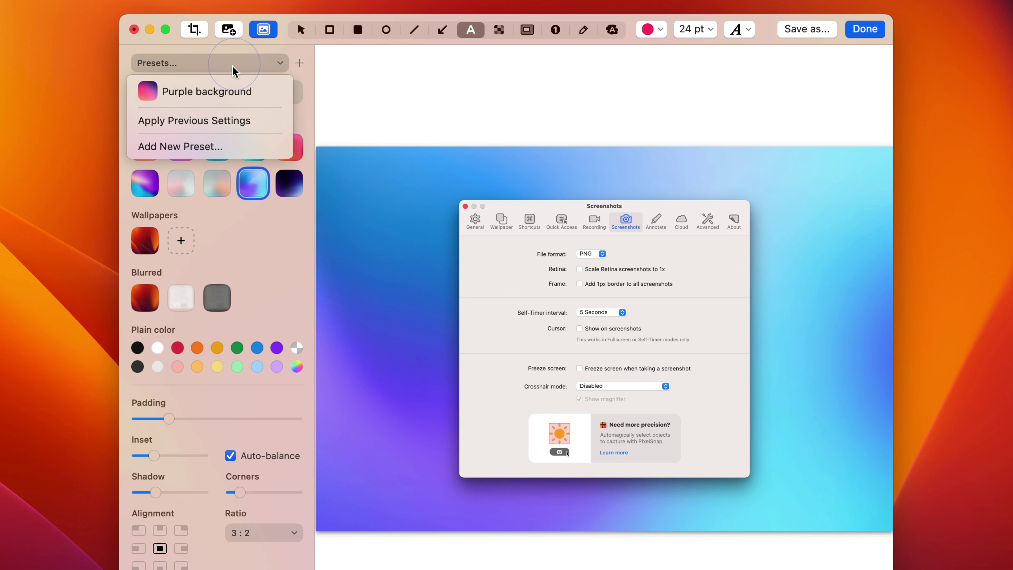
click(161, 93)
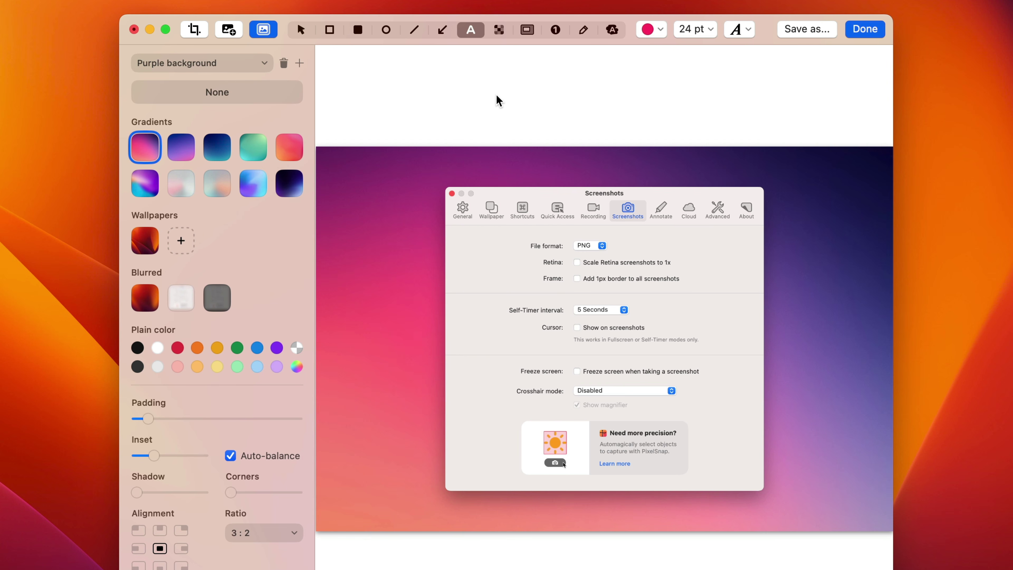
Add the text "Yay!" over the captured settings window and enlarge it to about 170 pt
click(471, 291)
text(Yay!)
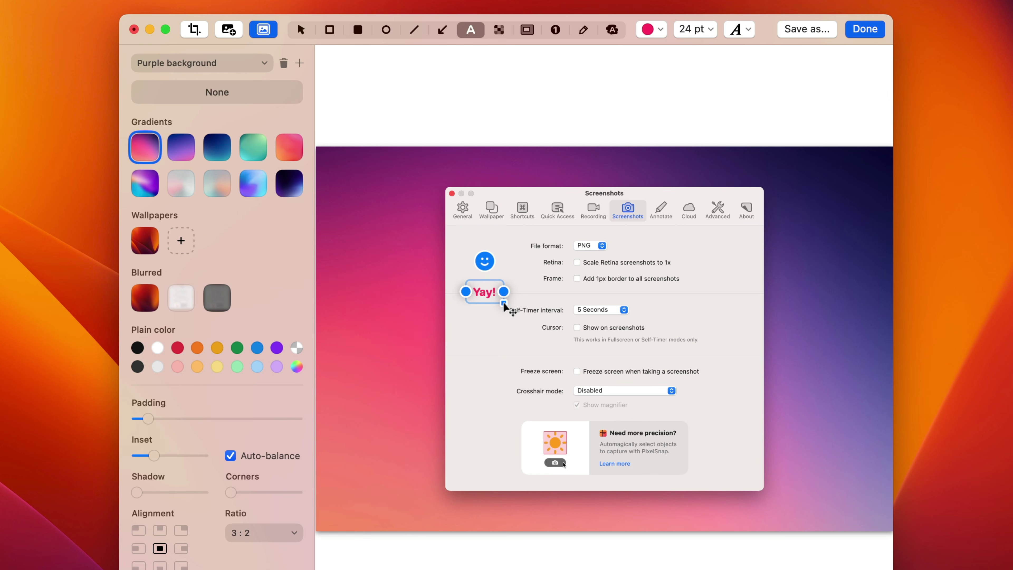
drag(504, 305, 646, 411)
click(543, 341)
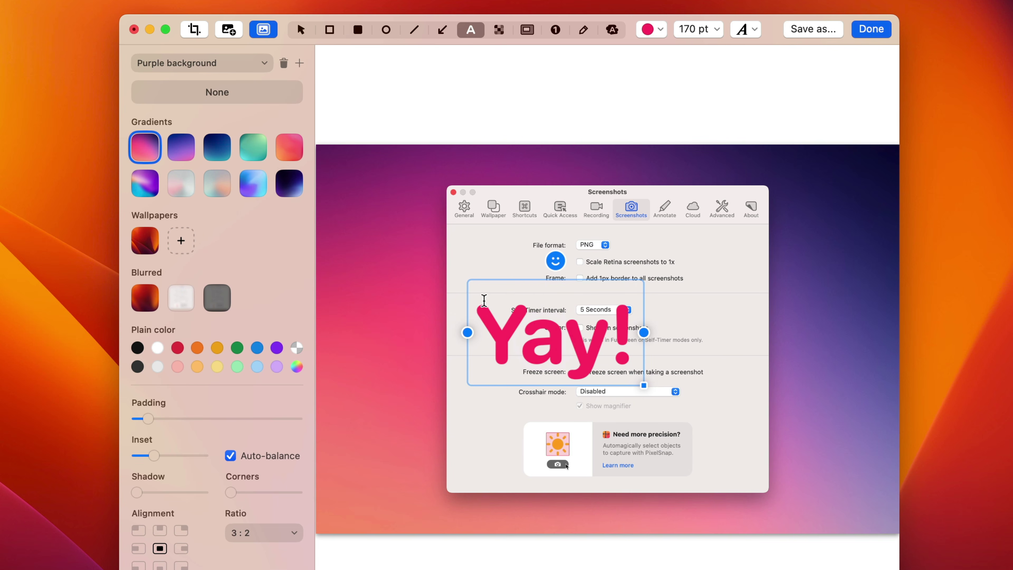
click(395, 231)
Shrink the "Yay!" text and move it to the lower-left part of the captured settings window
click(501, 324)
drag(500, 324, 485, 405)
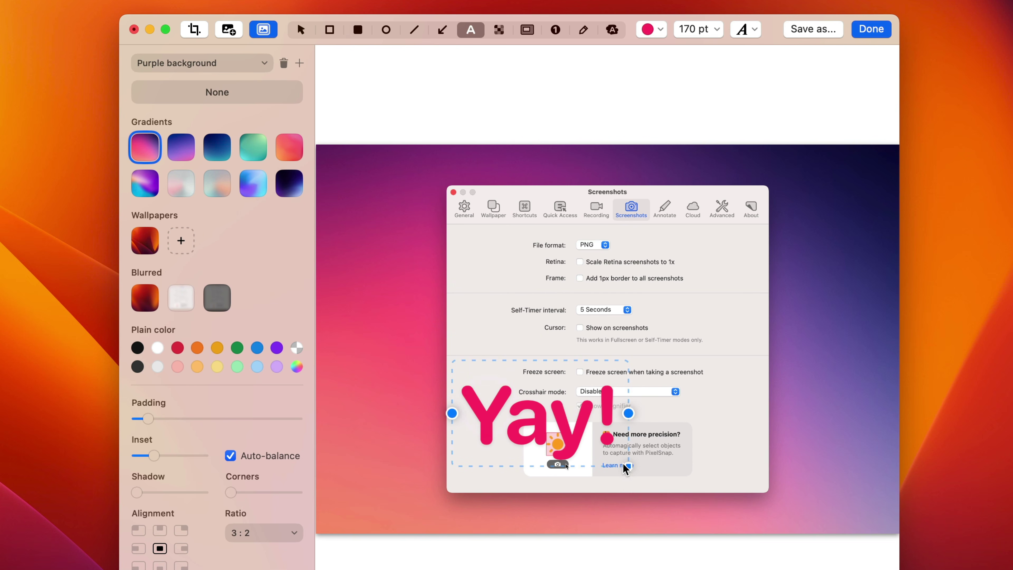
drag(628, 466, 575, 435)
drag(532, 410, 524, 430)
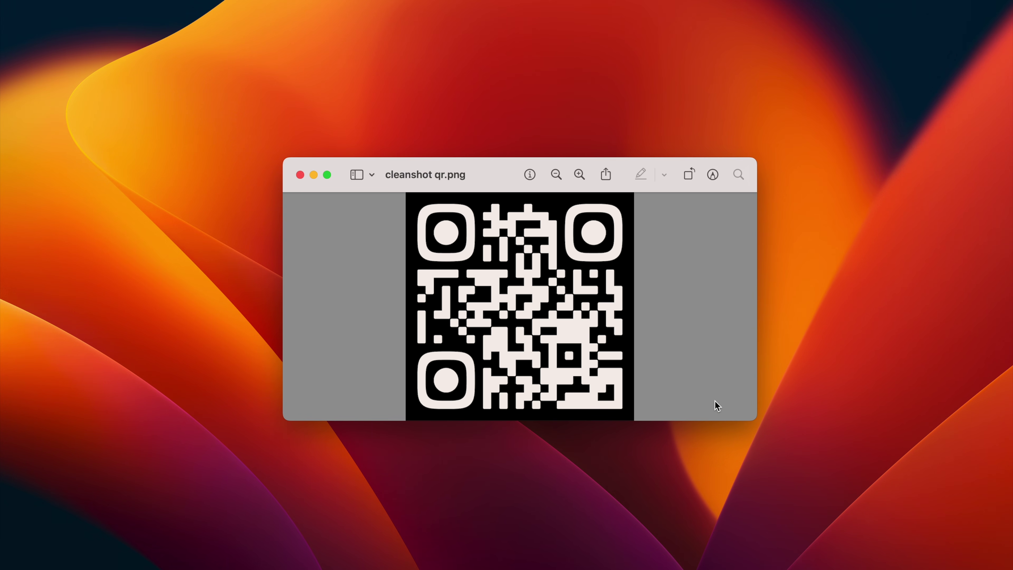
Read the QR code with OCR over an area of about 431 × 391 and open its link in the browser
key(super+shift+4)
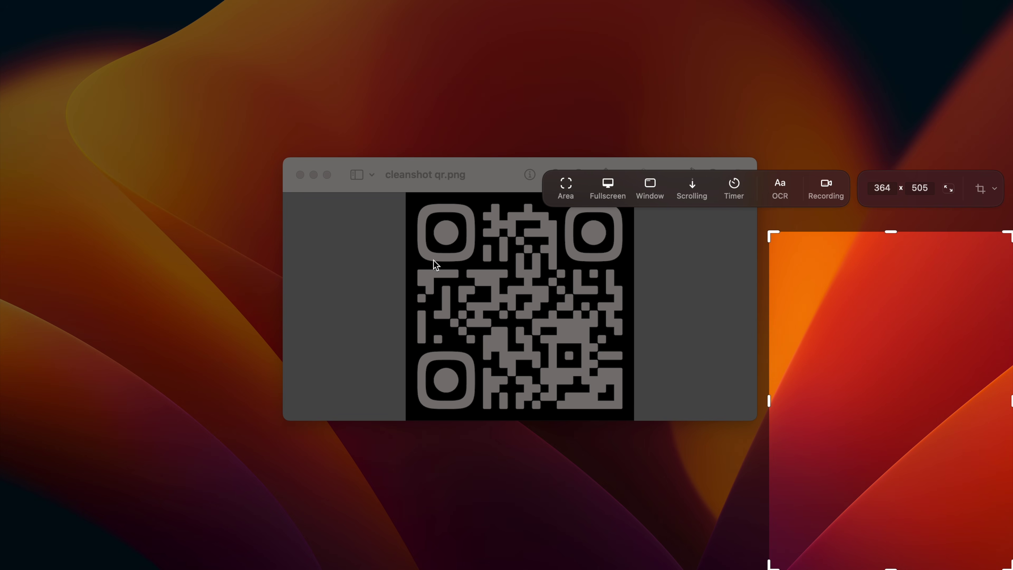
drag(376, 177, 664, 438)
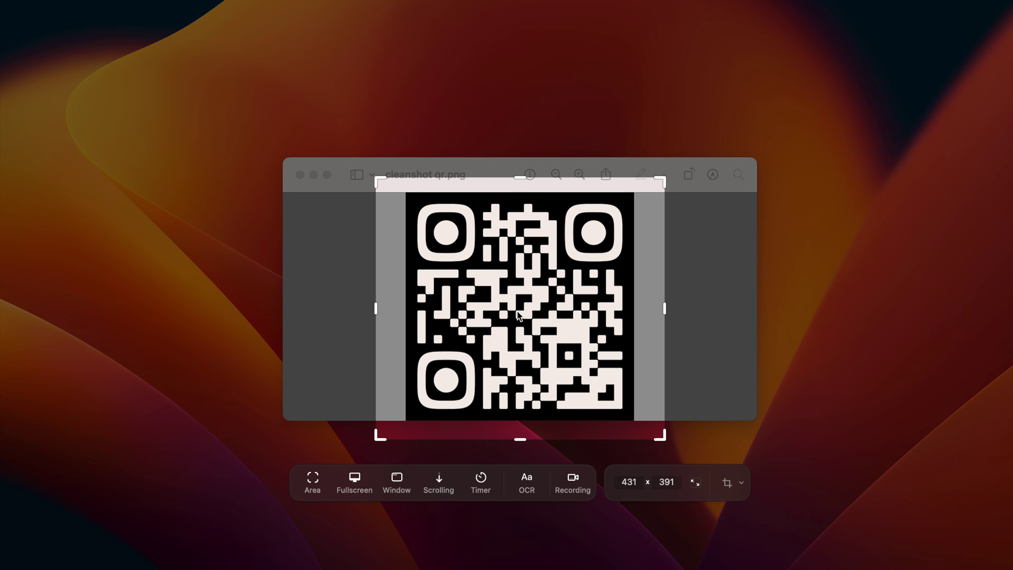
click(525, 484)
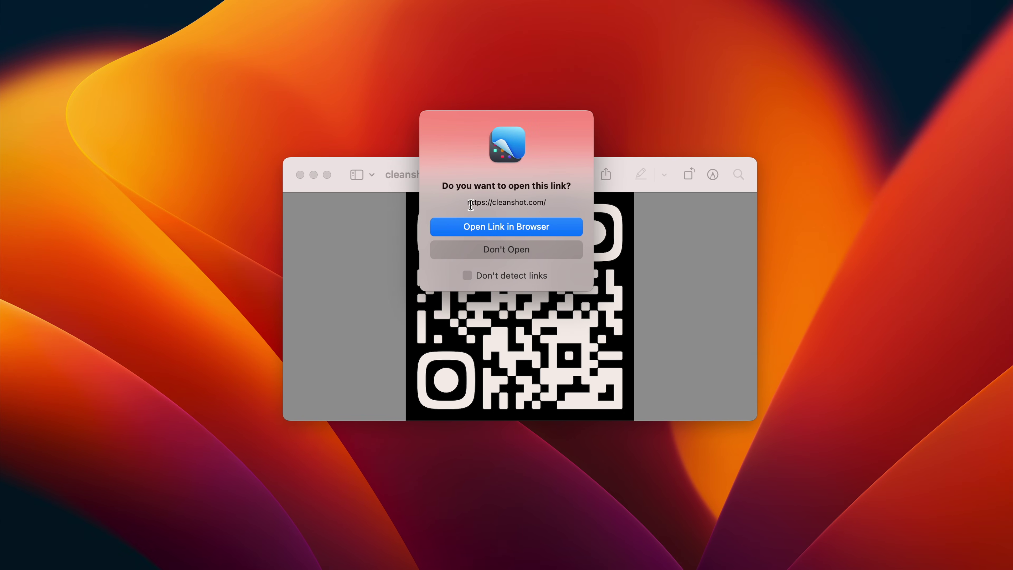
click(527, 226)
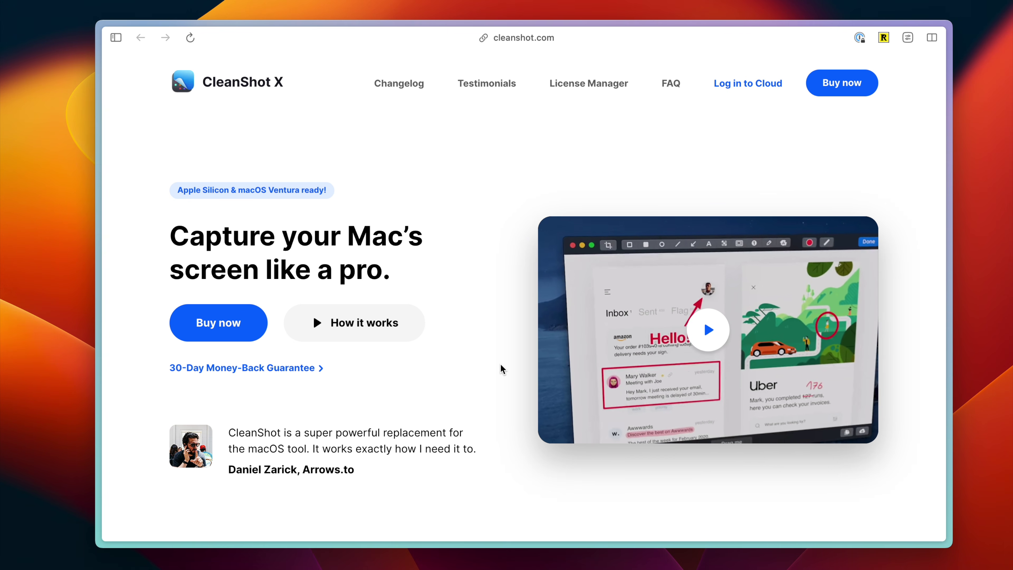
Skim the cleanshot.com home page and hide the browser
scroll(502, 369, down, 10)
scroll(501, 369, up, 10)
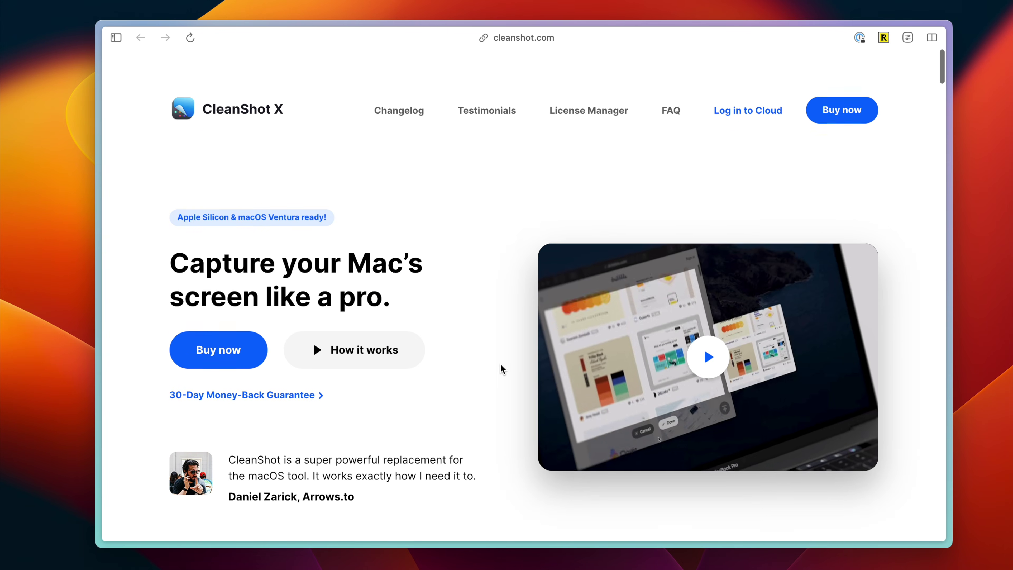
key(super+h)
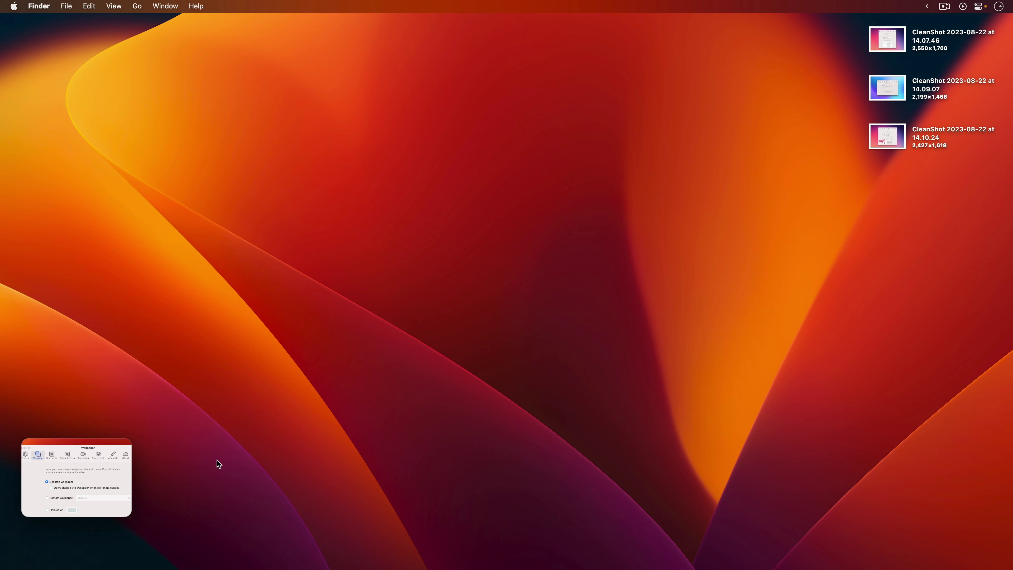
Pin the Wallpaper settings screenshot to the screen and place it over the Desktop's upper-right file icons
click(123, 447)
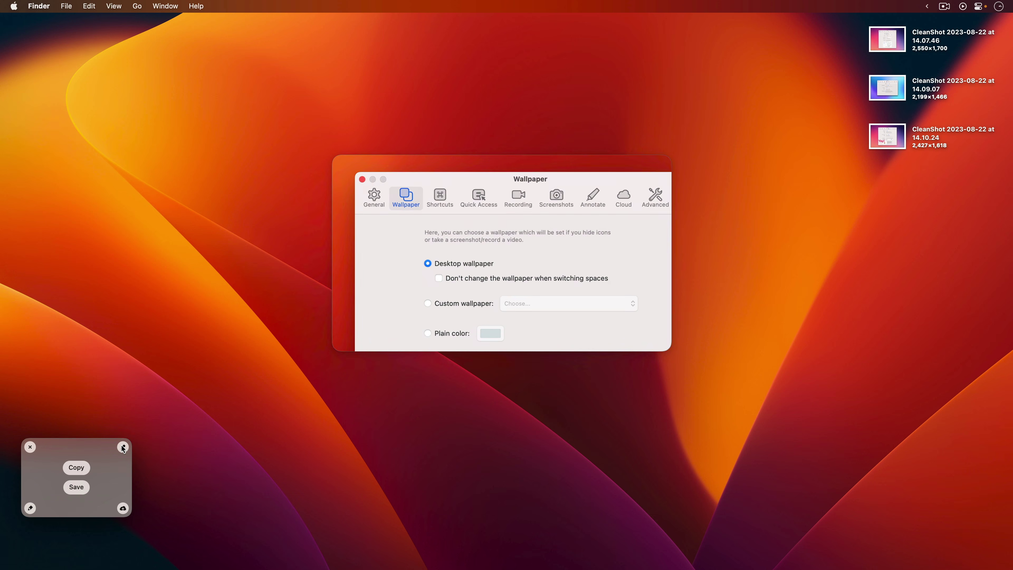
drag(395, 275, 717, 152)
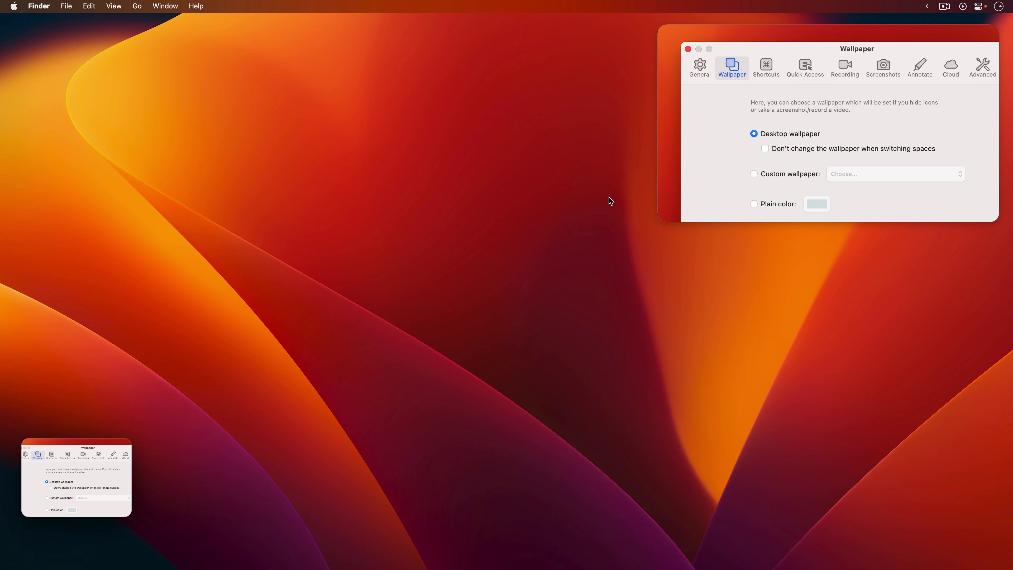
Fade the pinned screenshot until it is nearly transparent and restore its full opacity, repeating the adjustment
mouse_move(727, 160)
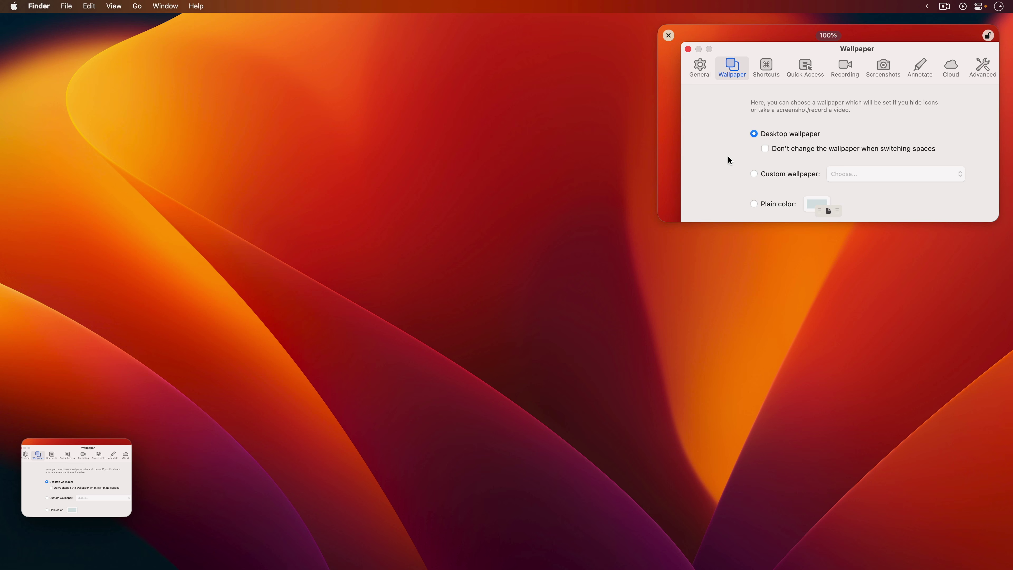
scroll(728, 156, down, 8)
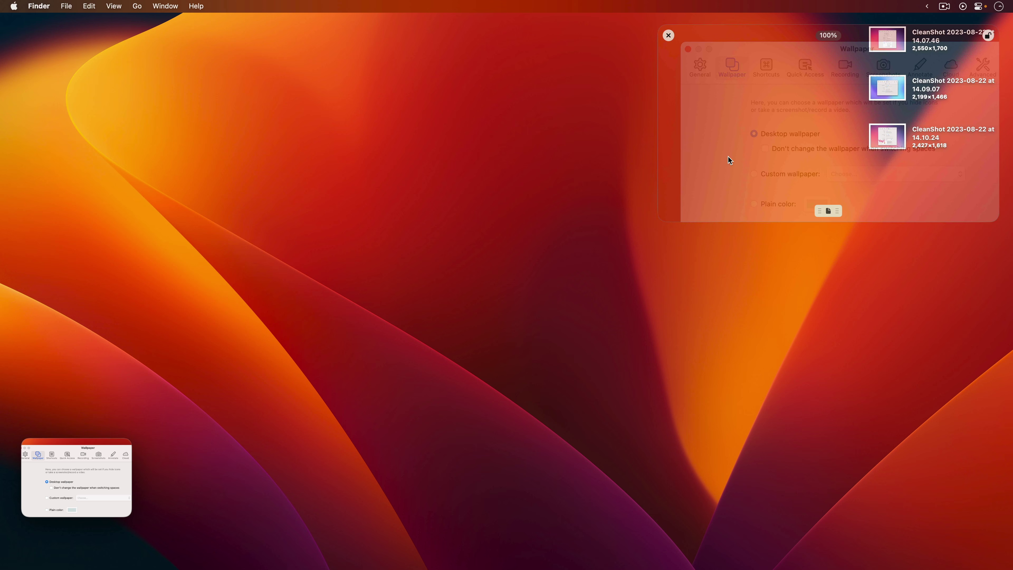
scroll(728, 156, up, 5)
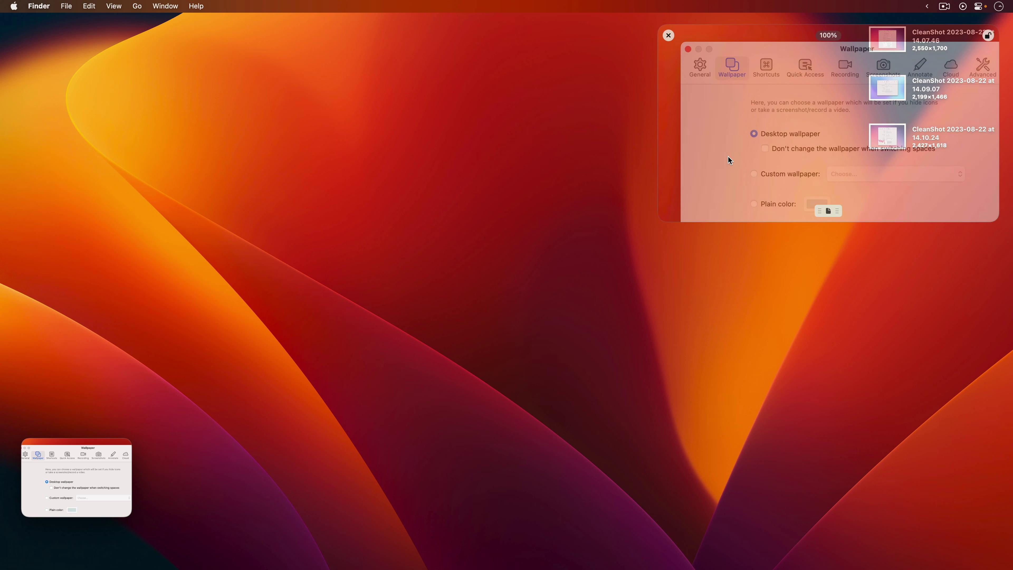
scroll(729, 157, up, 2)
scroll(728, 157, up, 2)
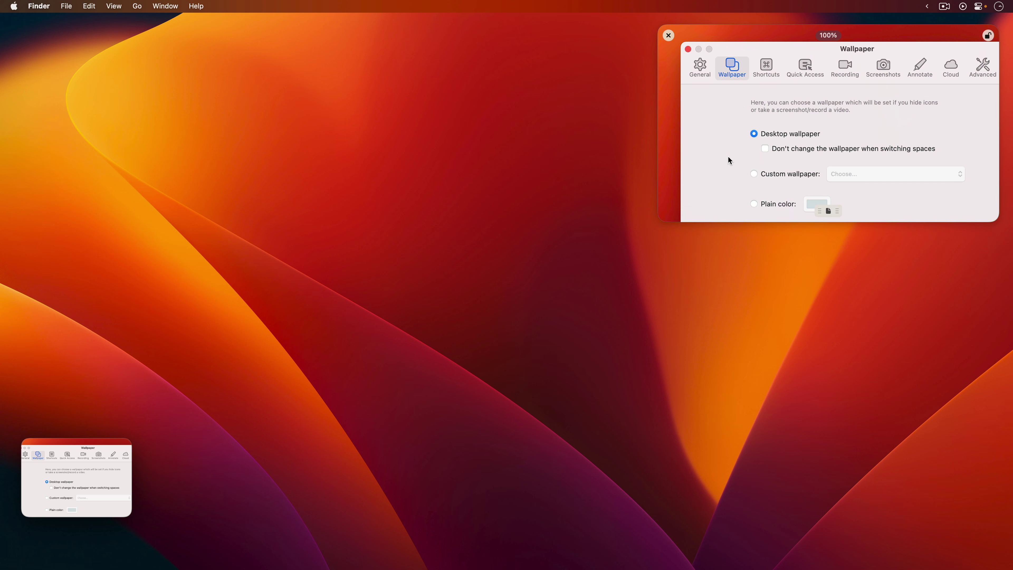
scroll(728, 157, down, 4)
scroll(727, 159, down, 1)
scroll(728, 159, up, 5)
scroll(728, 157, down, 4)
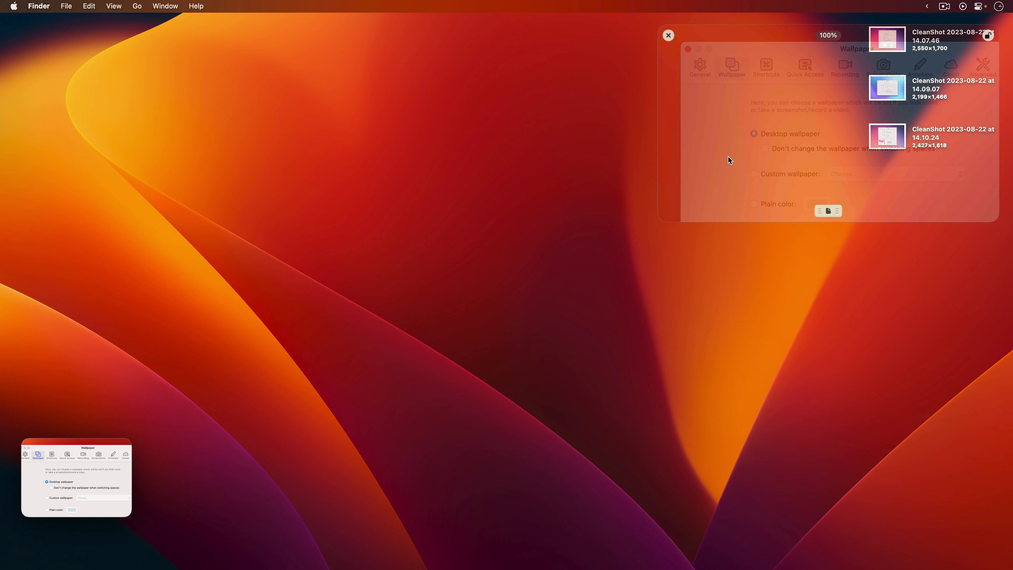
scroll(727, 156, up, 4)
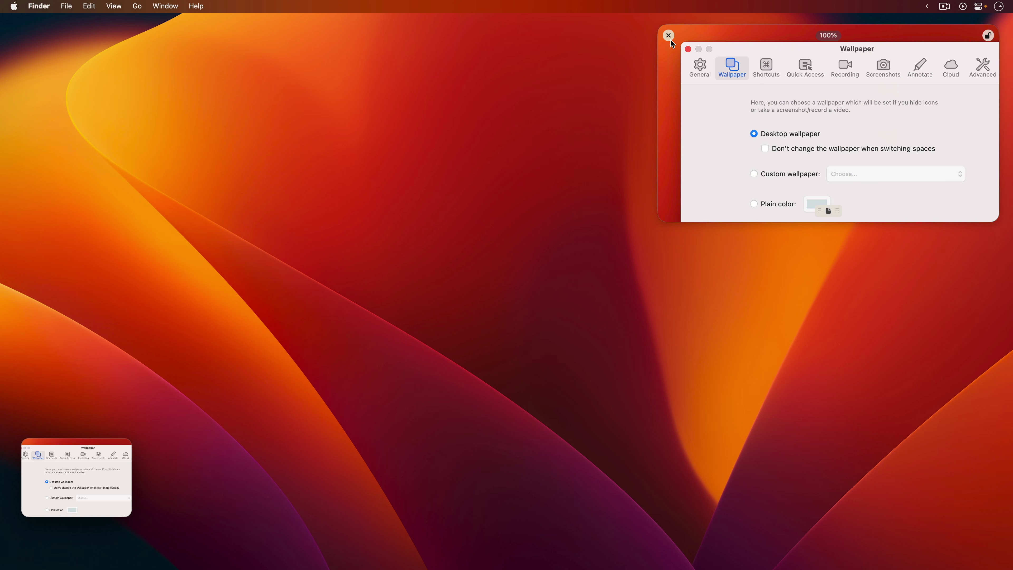
Save the pinned screenshot as a file on the Desktop below the other screenshots and clear the selection
drag(828, 211, 904, 197)
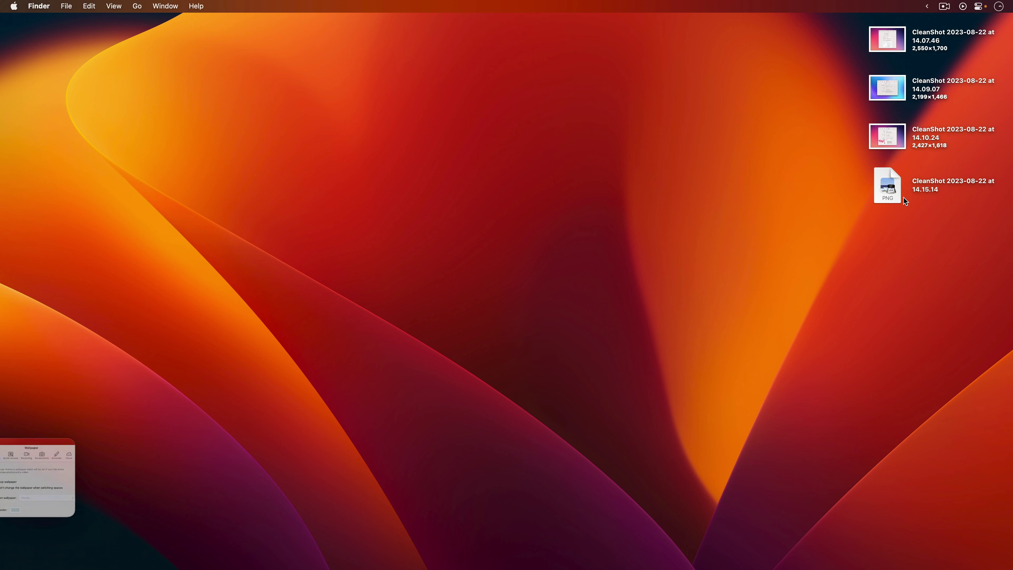
click(736, 239)
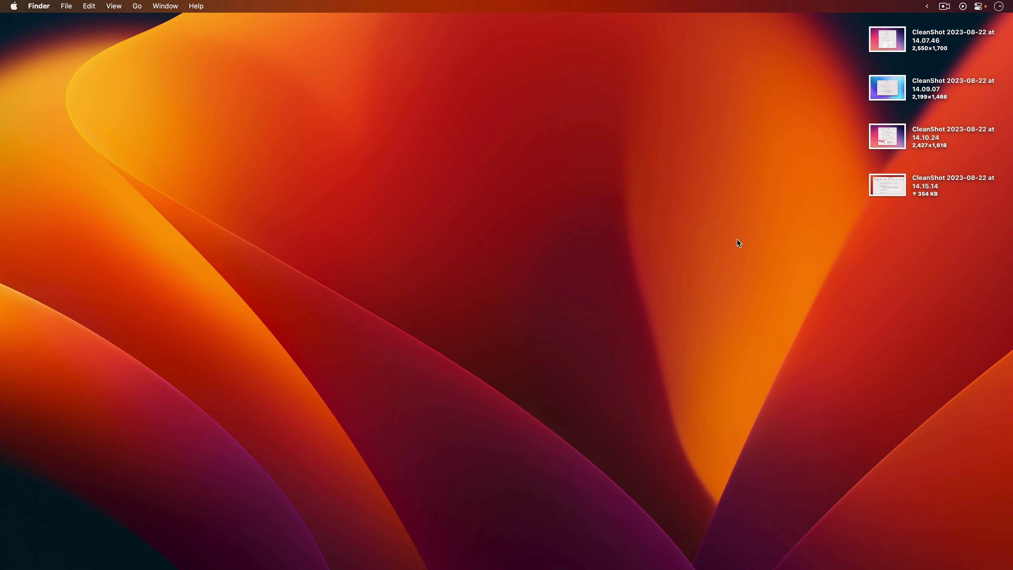